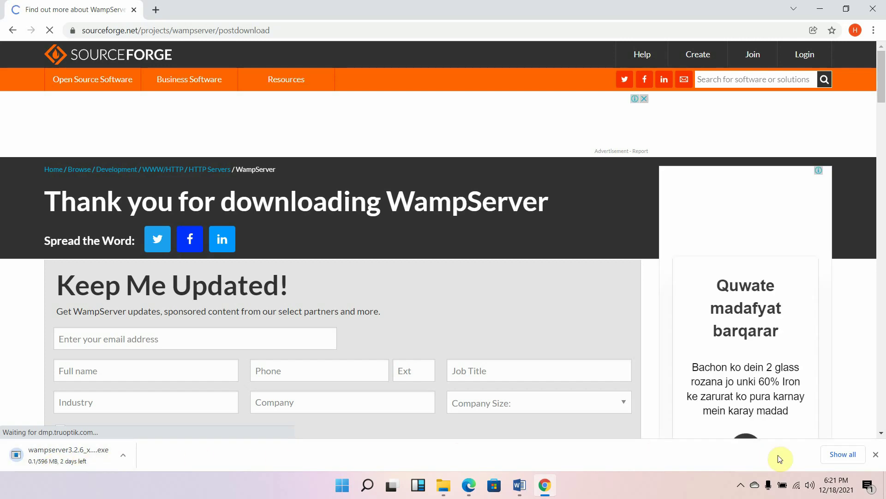
# Step: Move the wampserver3.2.3_x64 installer on the desktop next to the Zoom shortcut
pyautogui.click(742, 484)
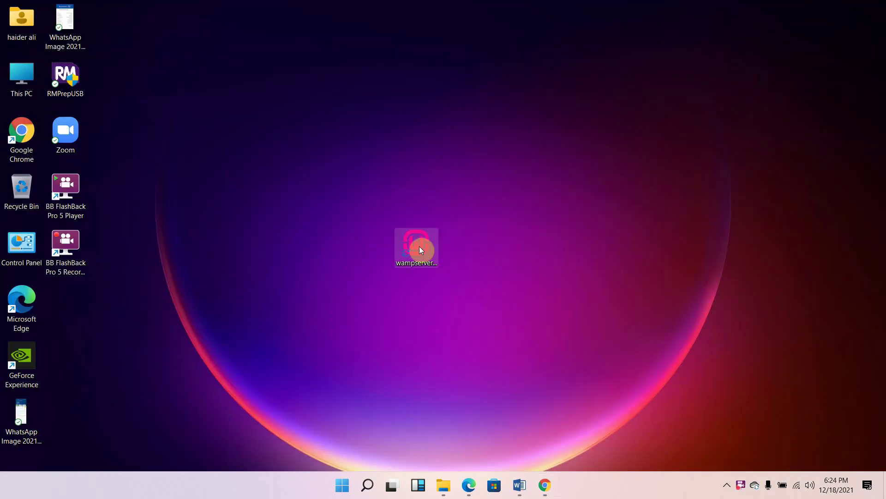
pyautogui.moveTo(419, 246); pyautogui.dragTo(412, 236)
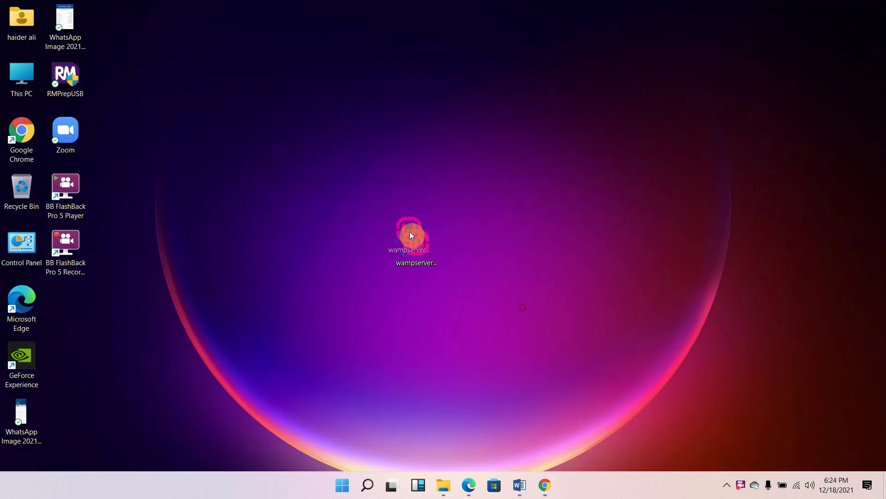
pyautogui.moveTo(352, 200); pyautogui.dragTo(242, 203)
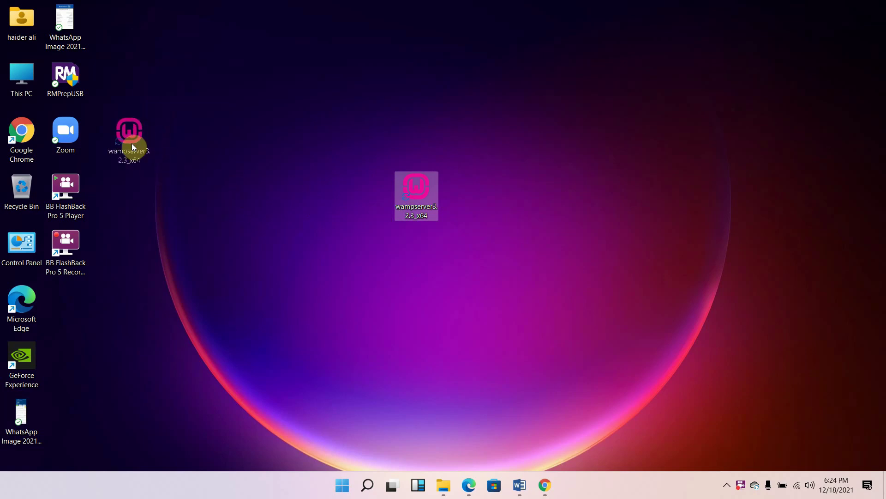
pyautogui.moveTo(131, 147); pyautogui.dragTo(134, 150)
pyautogui.rightClick(214, 135)
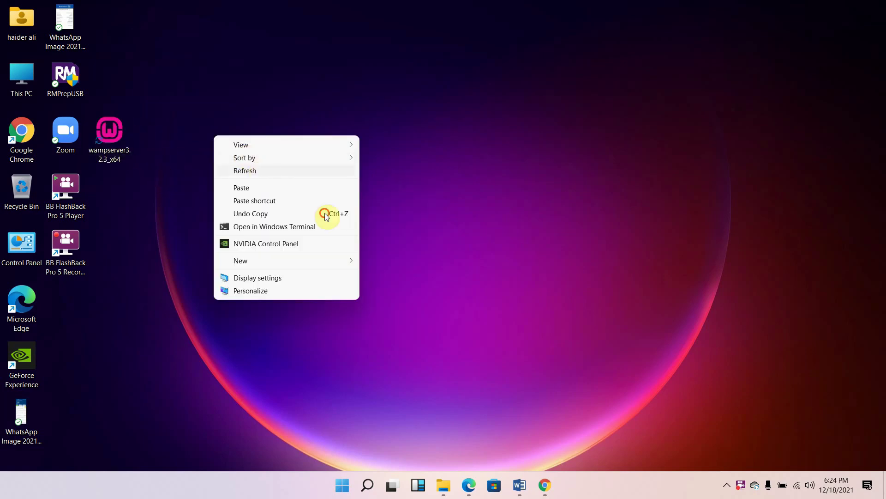
pyautogui.click(325, 214)
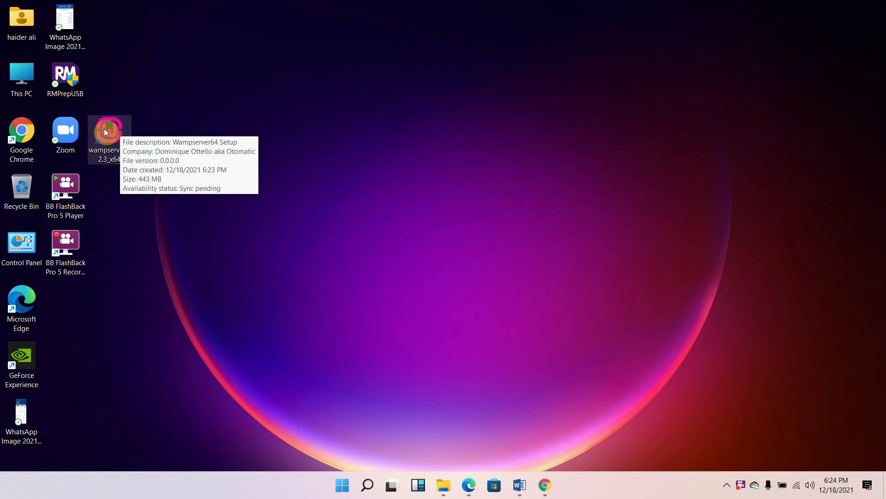
pyautogui.click(104, 128)
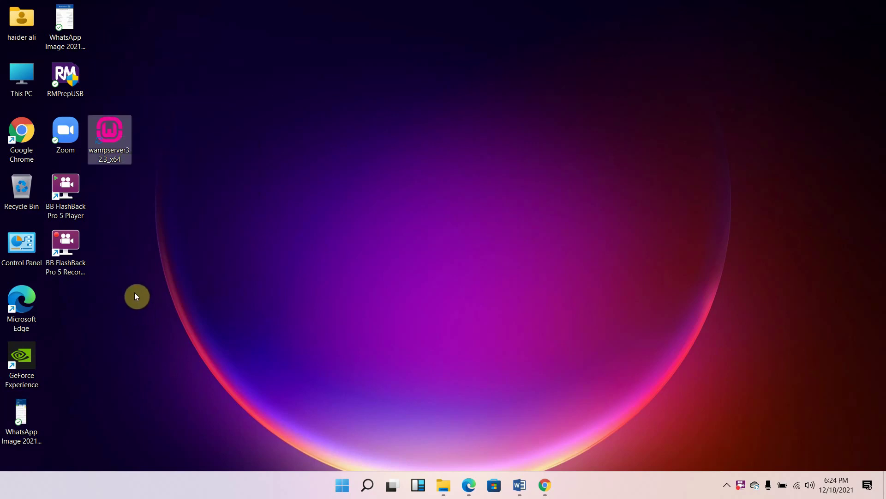
pyautogui.click(58, 64)
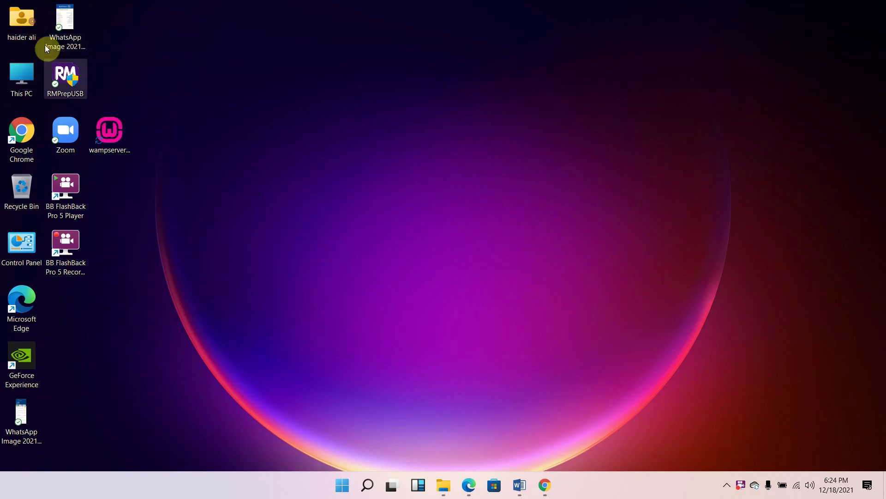
pyautogui.doubleClick(28, 23)
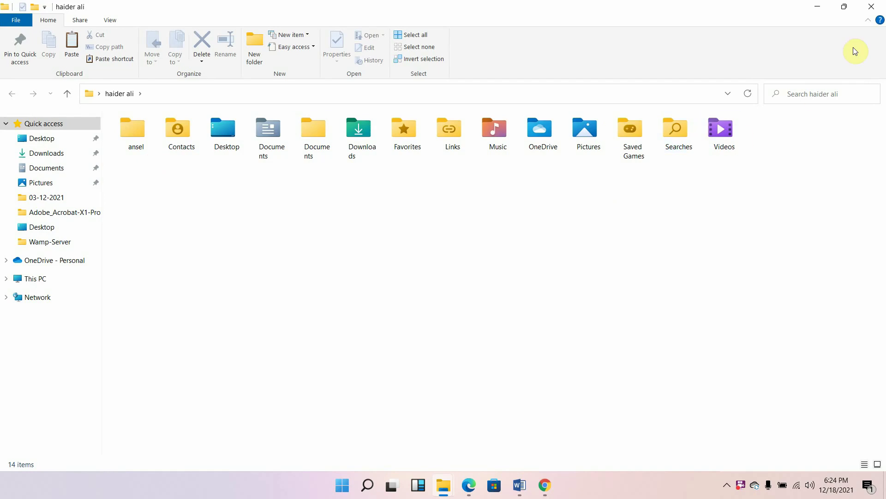
pyautogui.click(871, 6)
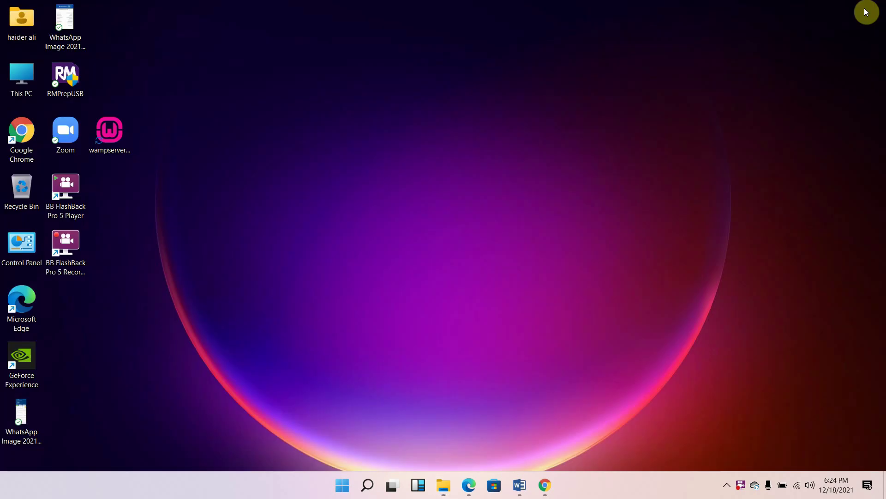
# Step: Launch the wampserver3.2.3_x64 installer from the desktop and confirm English as the setup language
pyautogui.doubleClick(119, 157)
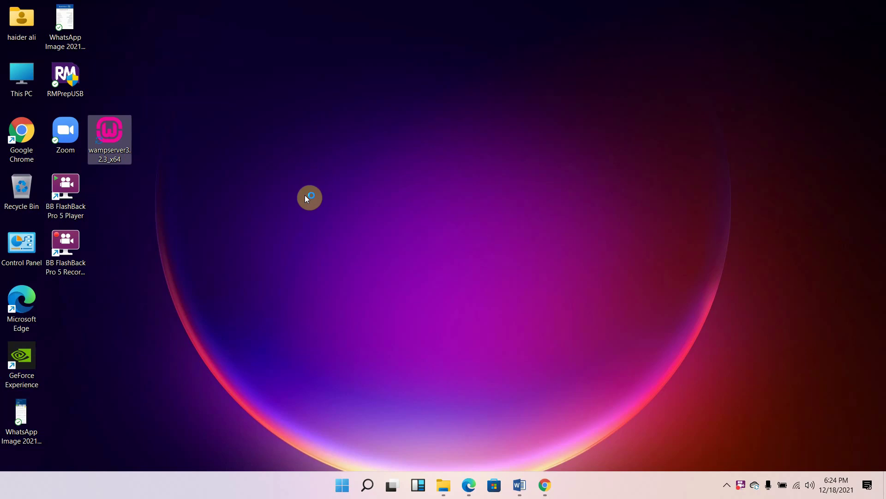
pyautogui.click(317, 206)
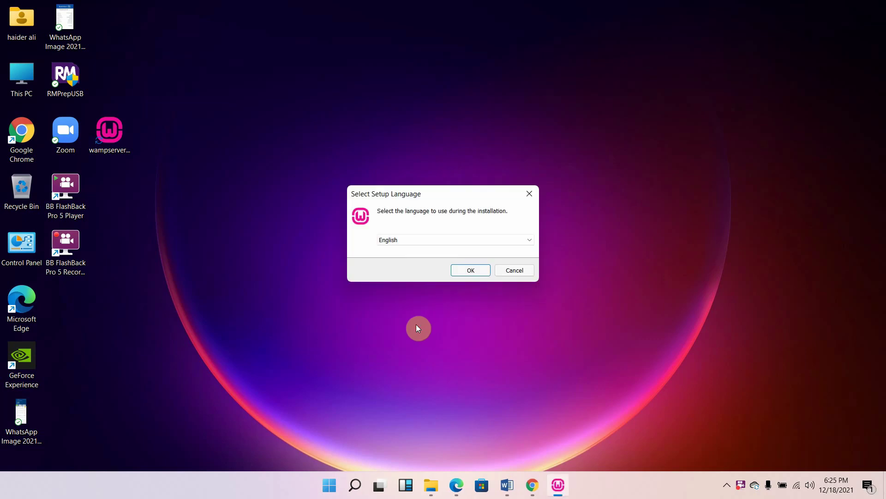
pyautogui.click(470, 272)
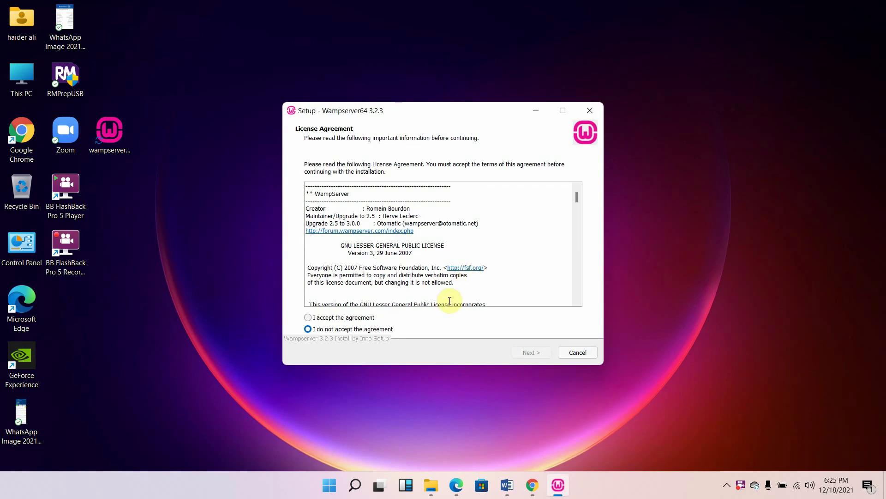
# Step: Accept the Wampserver64 license agreement and go through the pre-installation information to its end
pyautogui.click(344, 318)
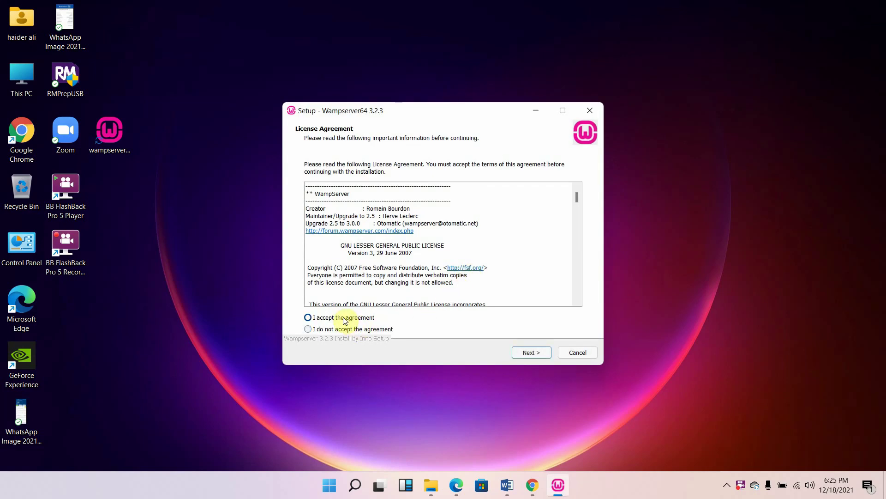
pyautogui.click(530, 353)
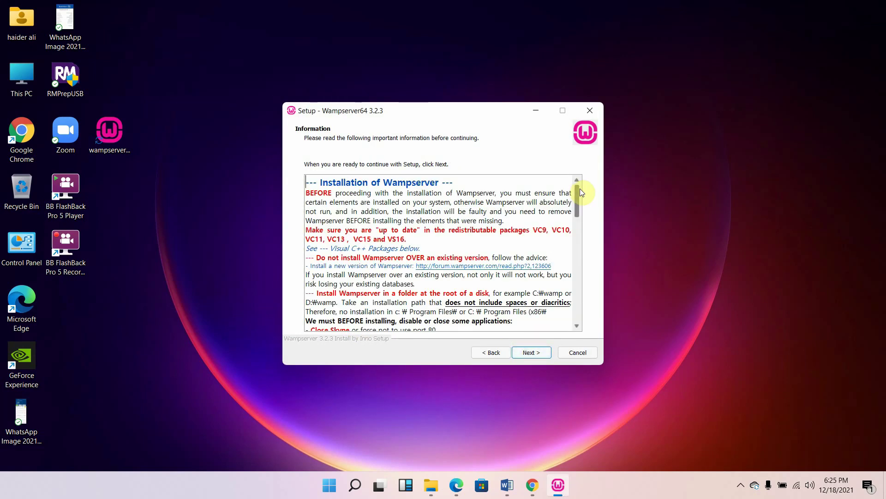
pyautogui.moveTo(578, 193); pyautogui.dragTo(580, 314)
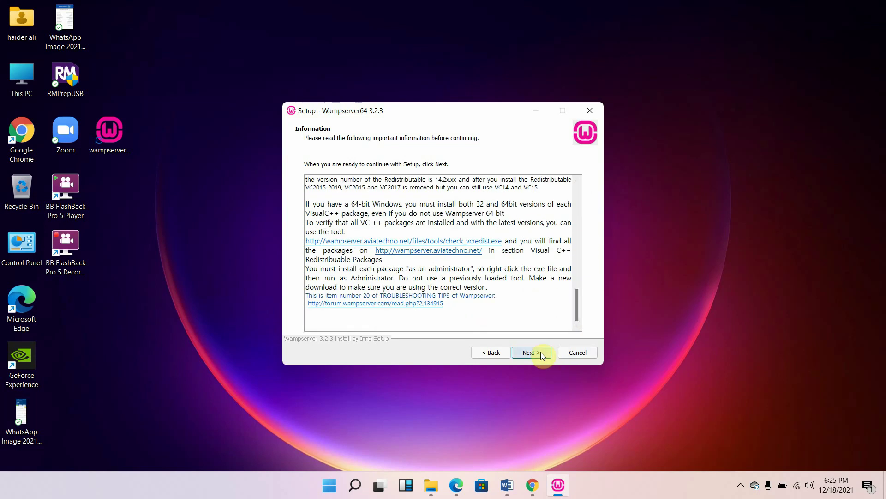
pyautogui.click(541, 351)
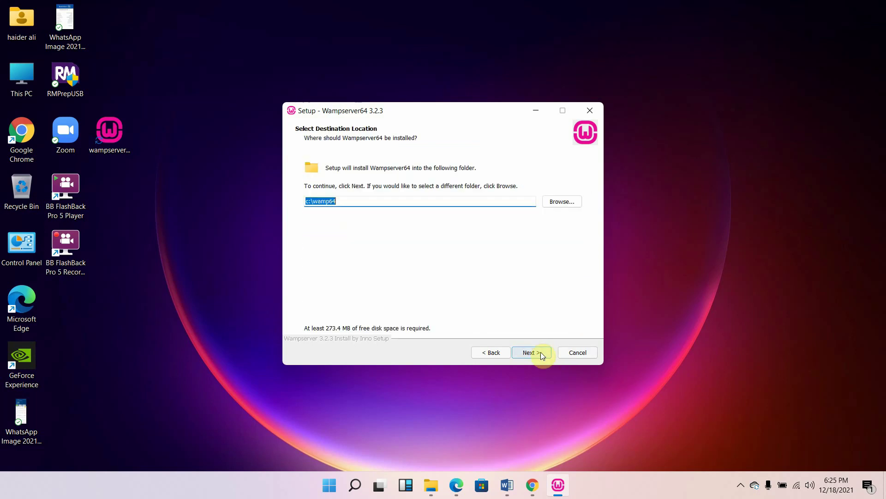
# Step: Keep c:\wamp64 as the destination folder and continue to the component selection
pyautogui.click(377, 202)
pyautogui.moveTo(377, 201); pyautogui.dragTo(287, 200)
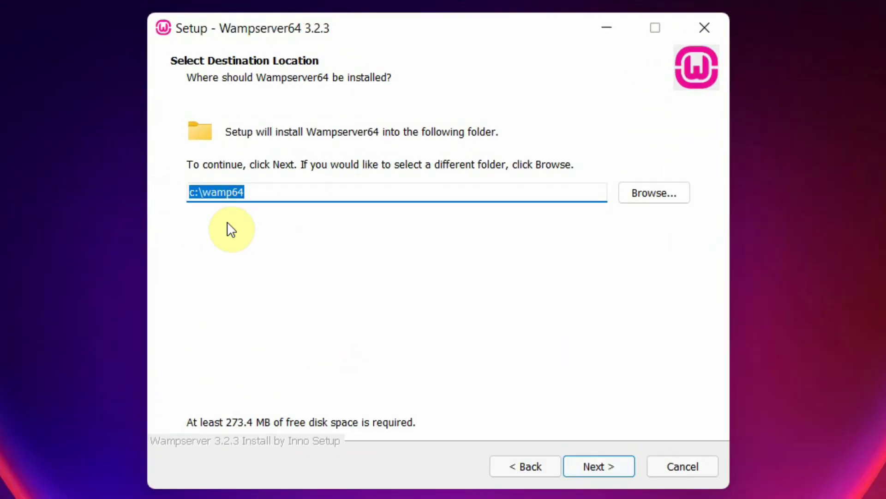
pyautogui.click(293, 190)
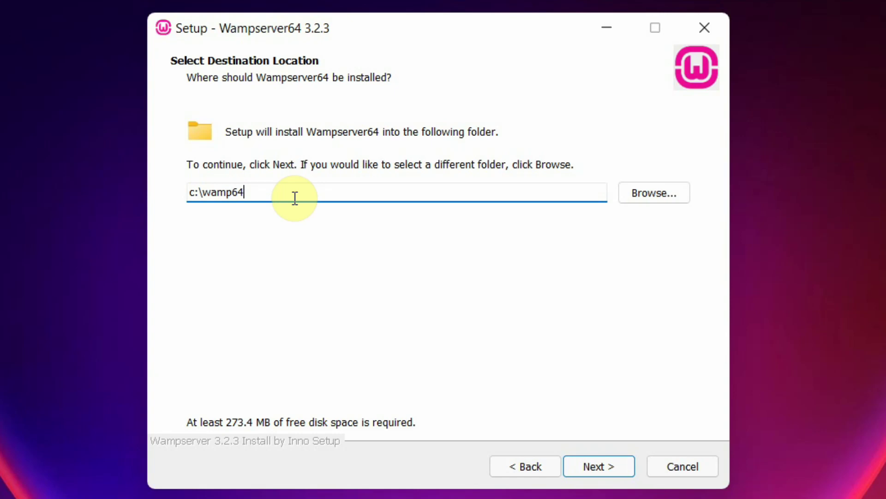
pyautogui.moveTo(293, 190); pyautogui.dragTo(157, 194)
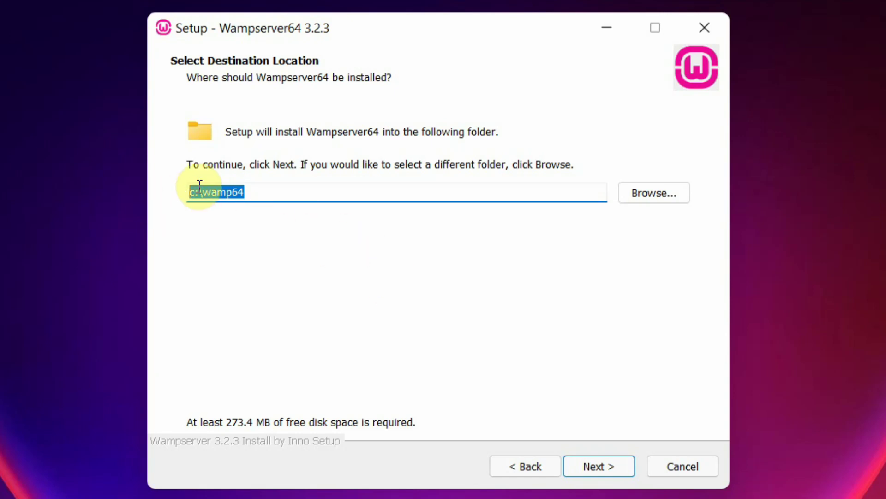
pyautogui.click(286, 190)
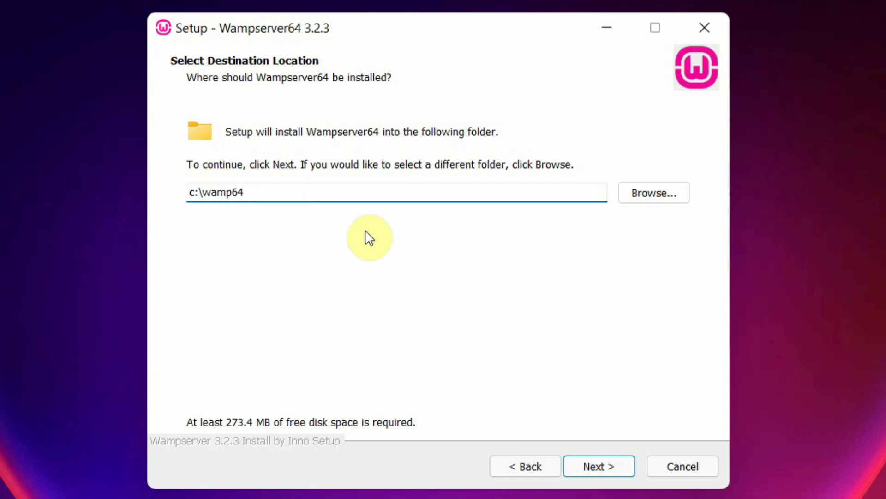
pyautogui.click(607, 465)
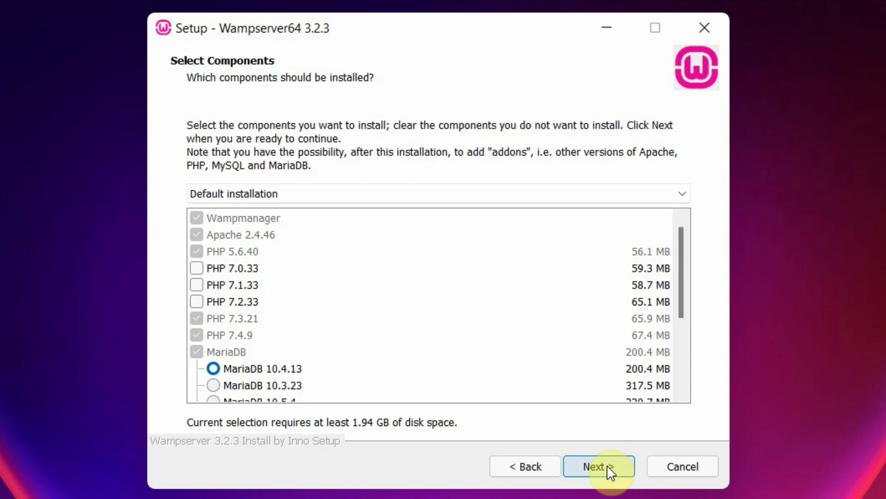
# Step: Choose MySQL 8.0.21 as the MySQL version to install
pyautogui.scroll(-2, 266, 277)
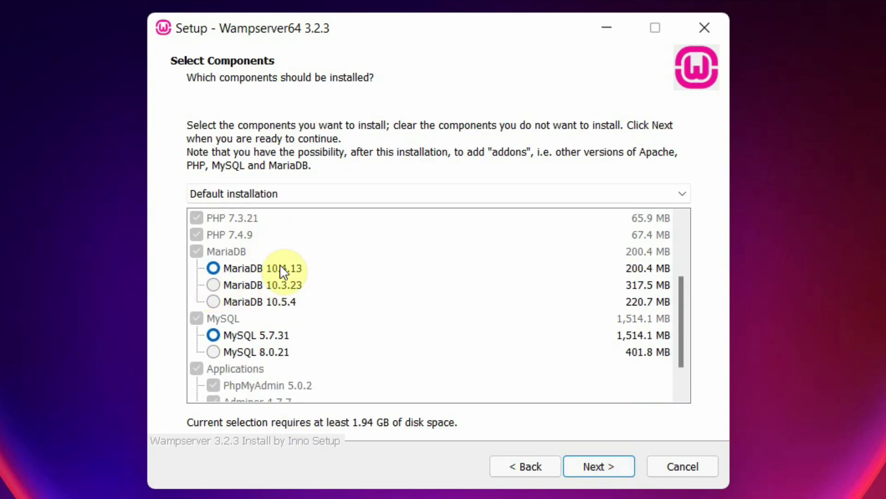
pyautogui.scroll(-1, 311, 279)
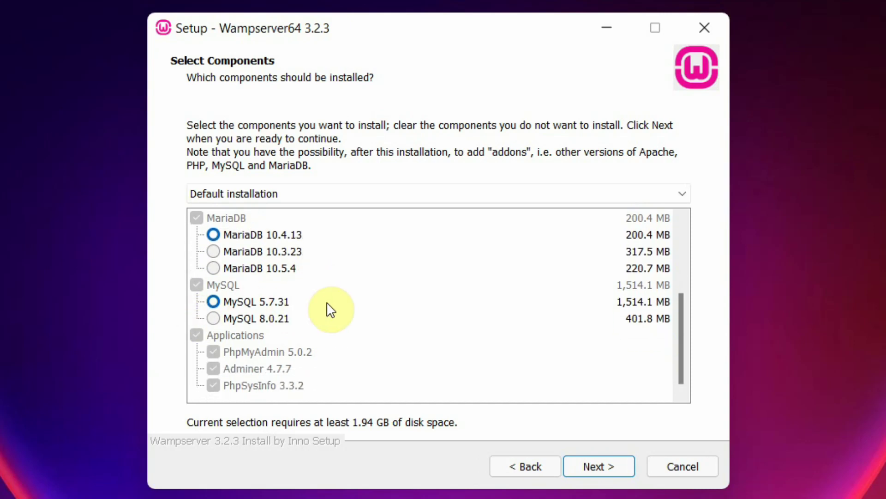
pyautogui.click(213, 319)
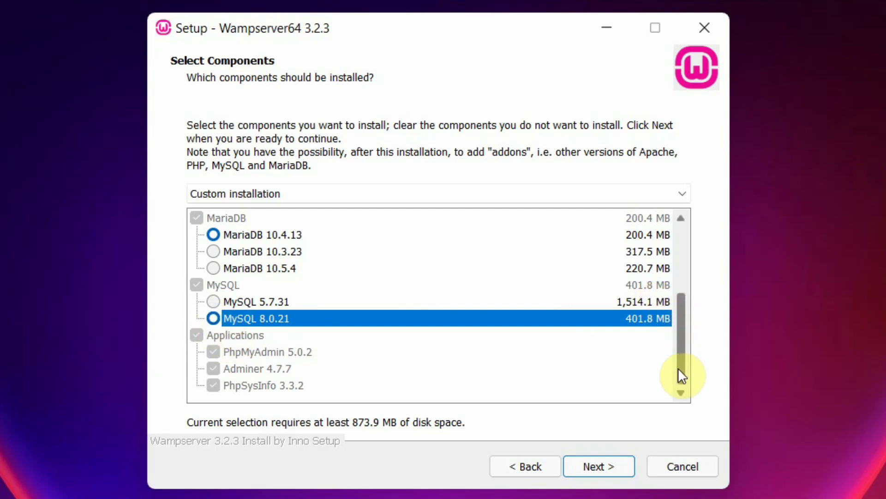
# Step: Add PHP 7.0.33, PHP 7.1.33 and PHP 7.2.33 to the components to install
pyautogui.moveTo(672, 372); pyautogui.dragTo(674, 247)
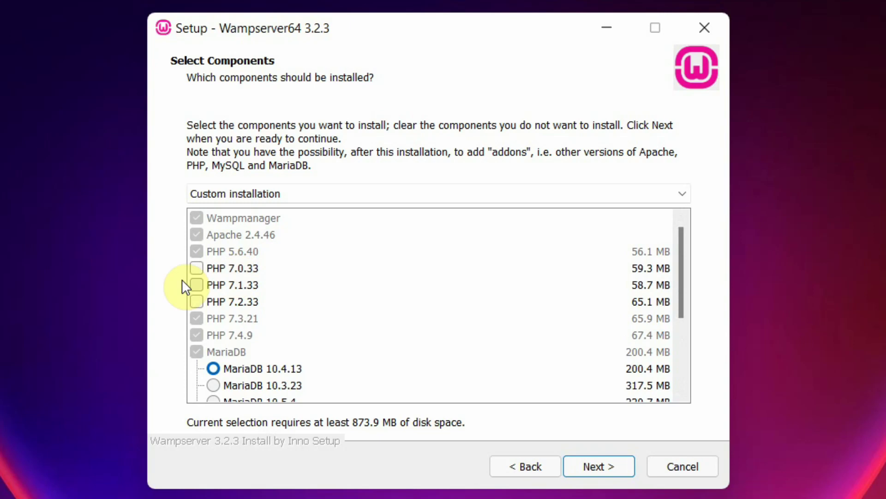
pyautogui.click(197, 268)
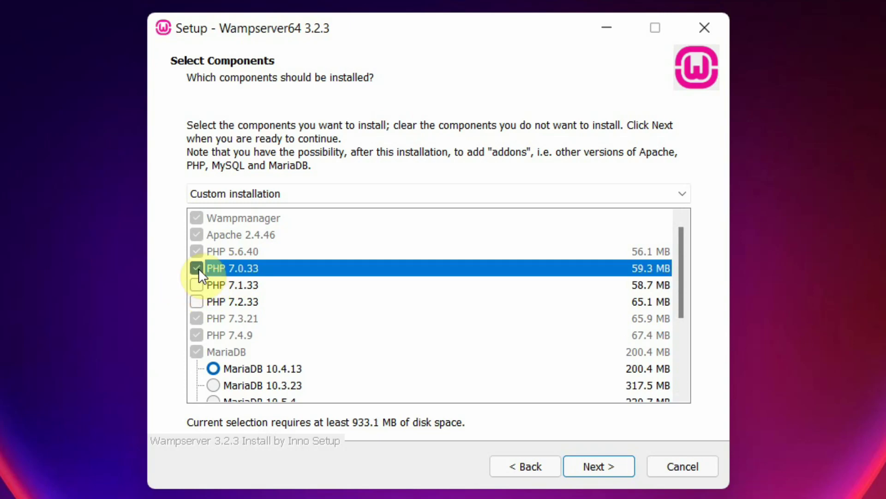
pyautogui.click(198, 284)
pyautogui.click(198, 301)
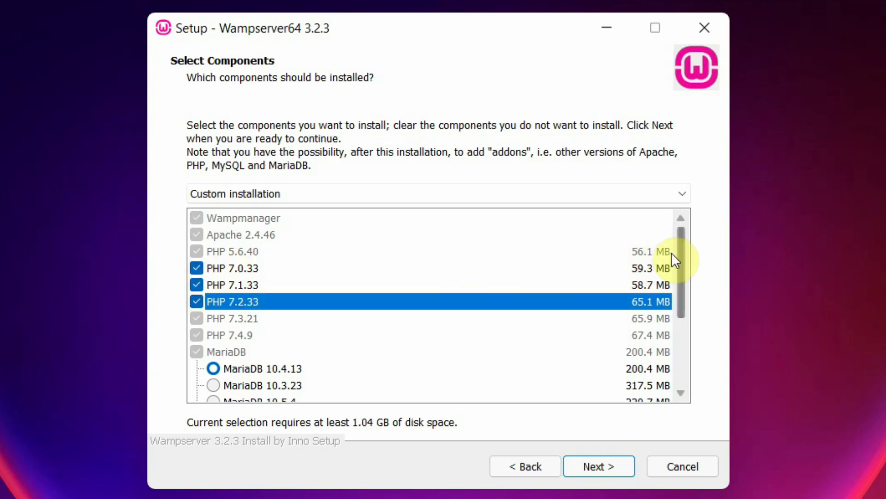
pyautogui.moveTo(683, 251); pyautogui.dragTo(674, 336)
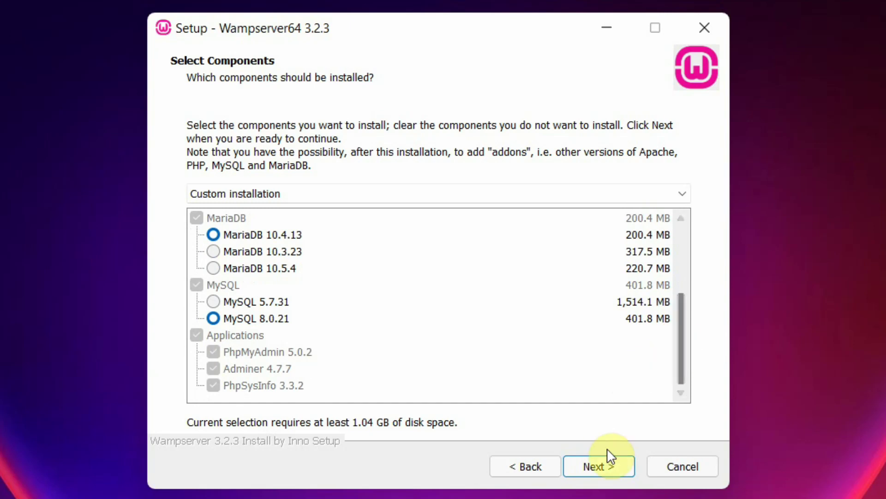
# Step: Keep Wampserver64 as the Start Menu folder and start the installation
pyautogui.click(608, 468)
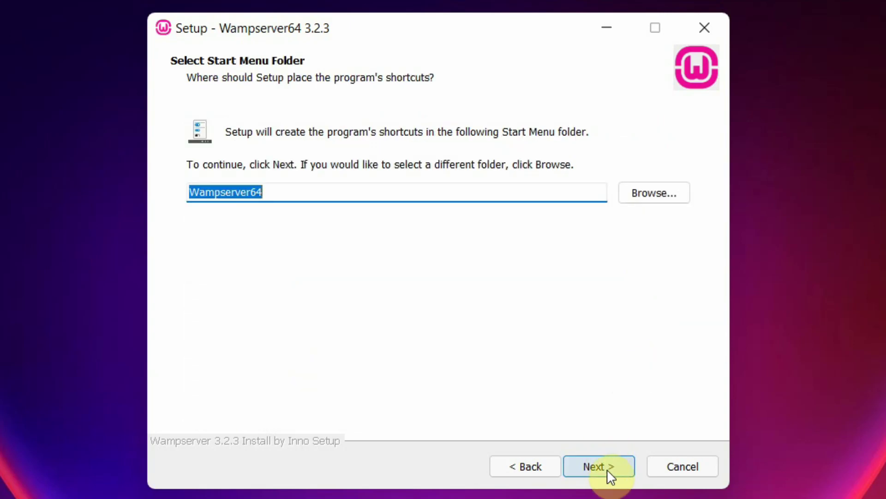
pyautogui.click(608, 467)
pyautogui.click(607, 468)
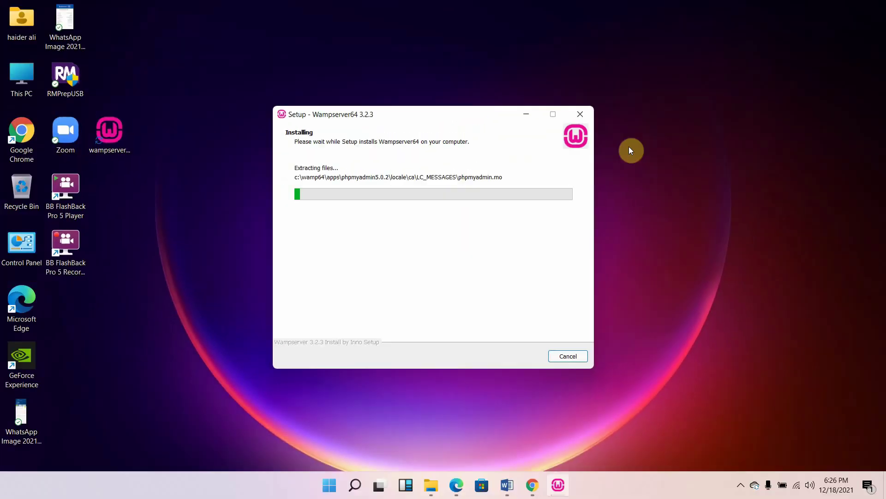
pyautogui.rightClick(629, 146)
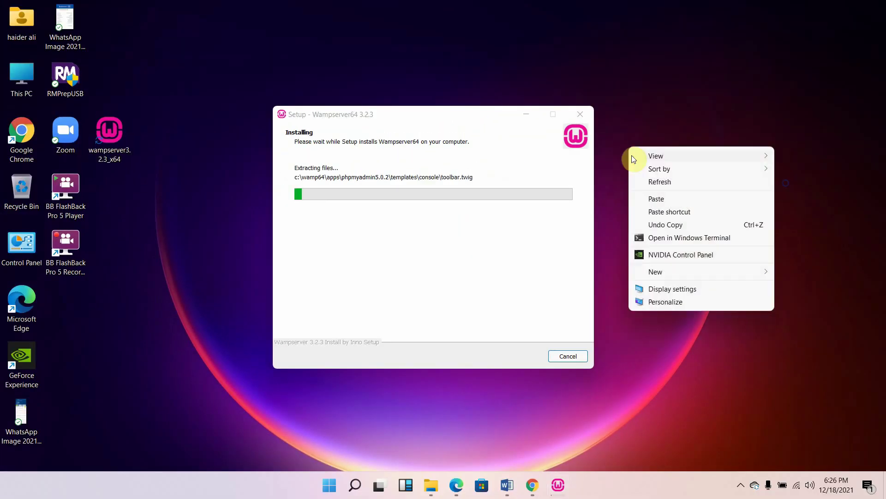
pyautogui.click(818, 233)
pyautogui.click(453, 118)
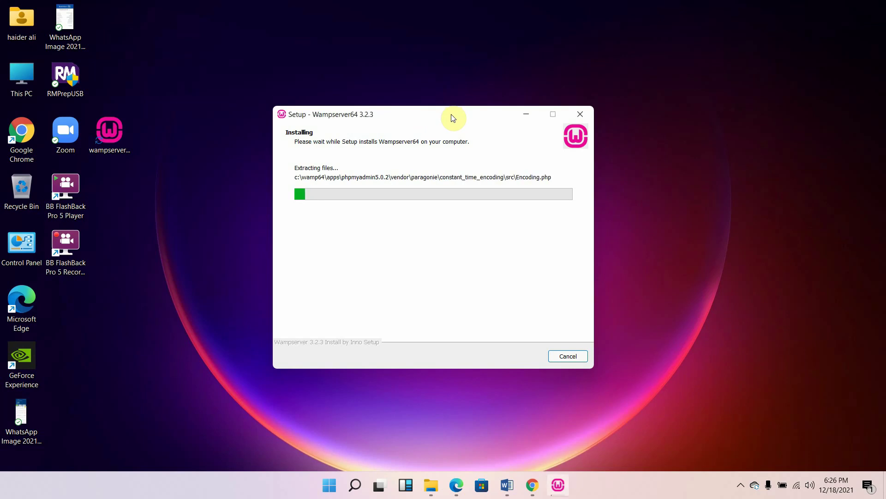
pyautogui.moveTo(453, 118)
pyautogui.mouseDown()
pyautogui.moveTo(459, 134)
pyautogui.moveTo(450, 126)
pyautogui.mouseUp()
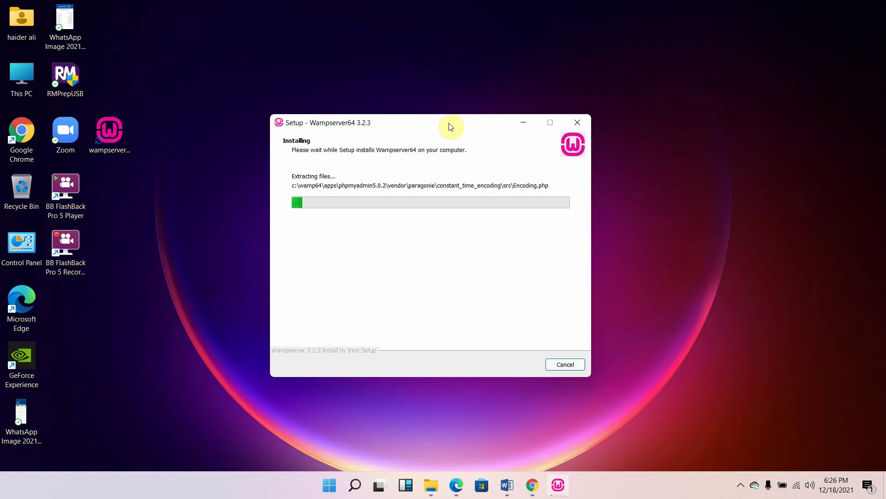
pyautogui.rightClick(658, 110)
pyautogui.click(686, 142)
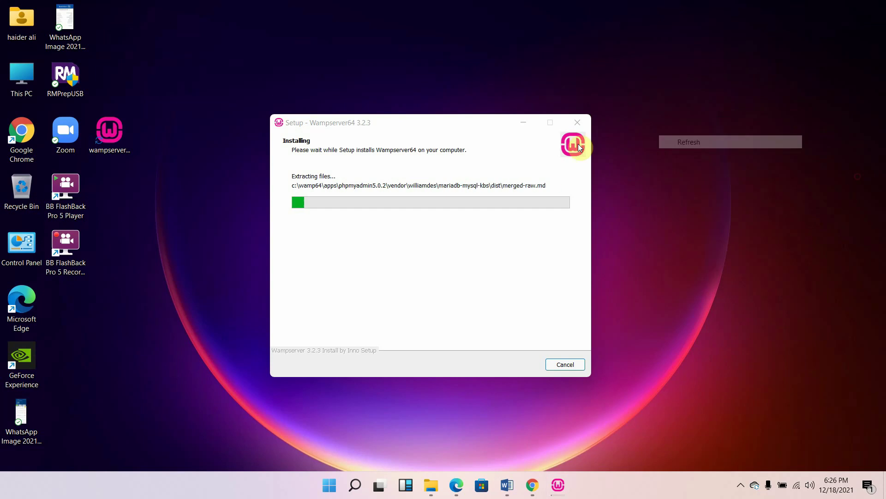
pyautogui.rightClick(665, 119)
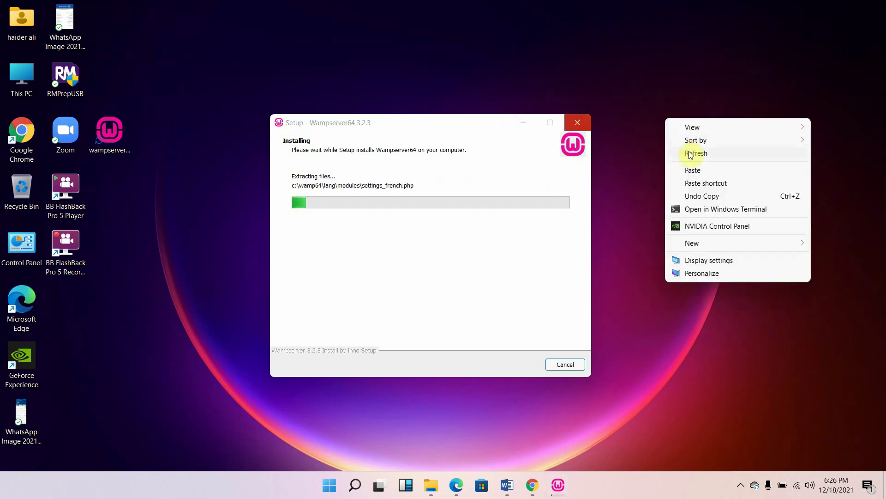
pyautogui.click(693, 152)
pyautogui.rightClick(481, 124)
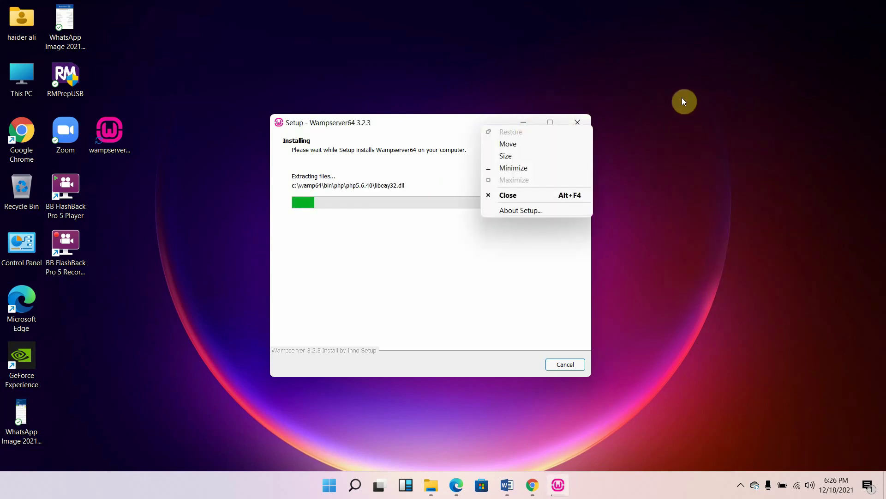
pyautogui.click(683, 108)
pyautogui.rightClick(684, 101)
pyautogui.click(702, 132)
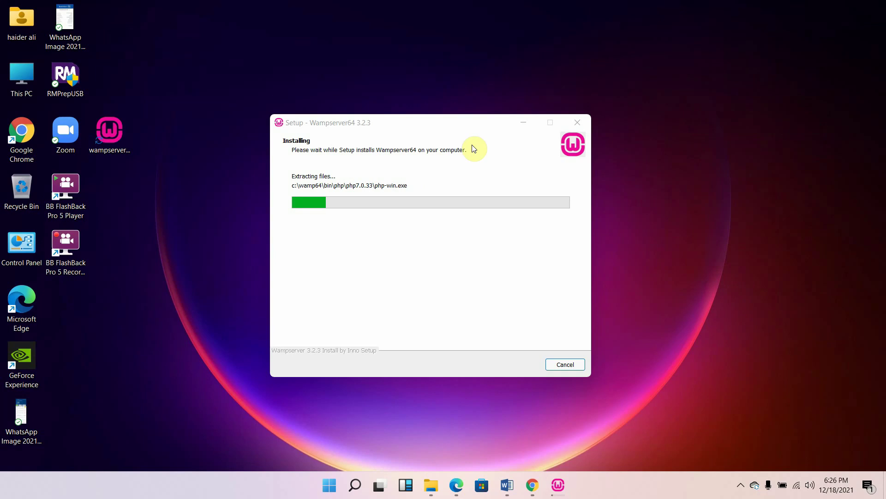
pyautogui.rightClick(664, 82)
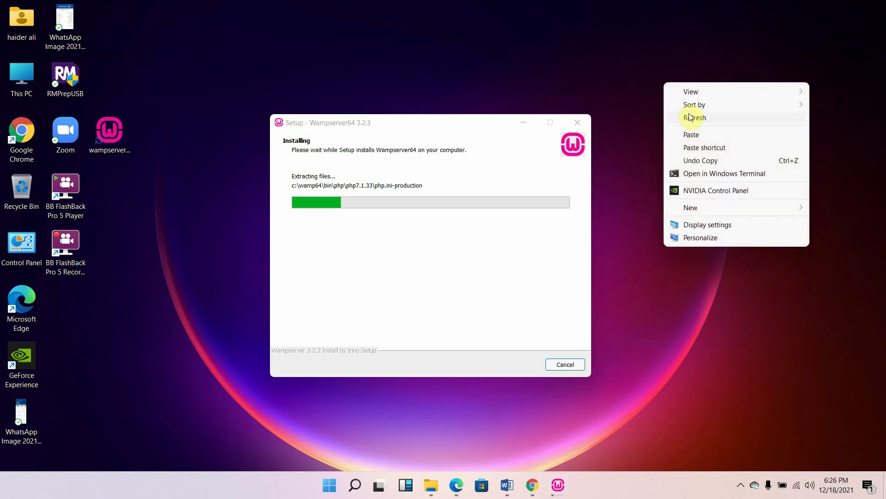
pyautogui.click(447, 132)
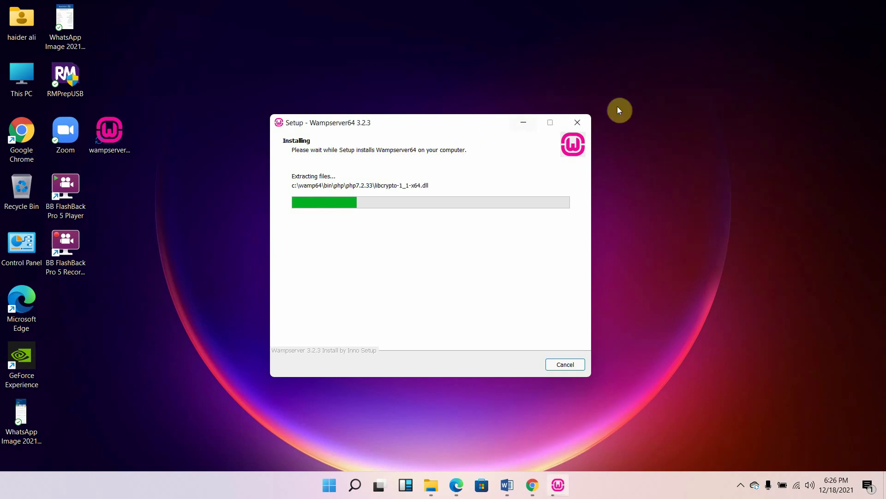
pyautogui.rightClick(646, 86)
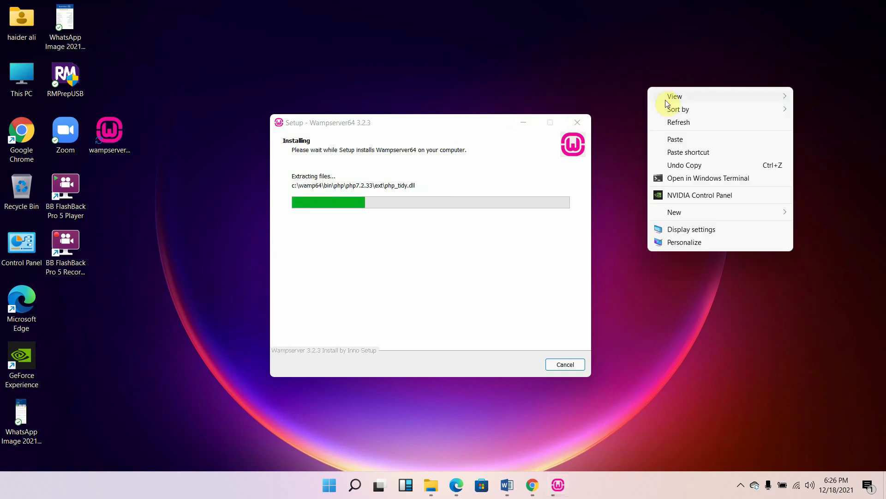
pyautogui.click(852, 160)
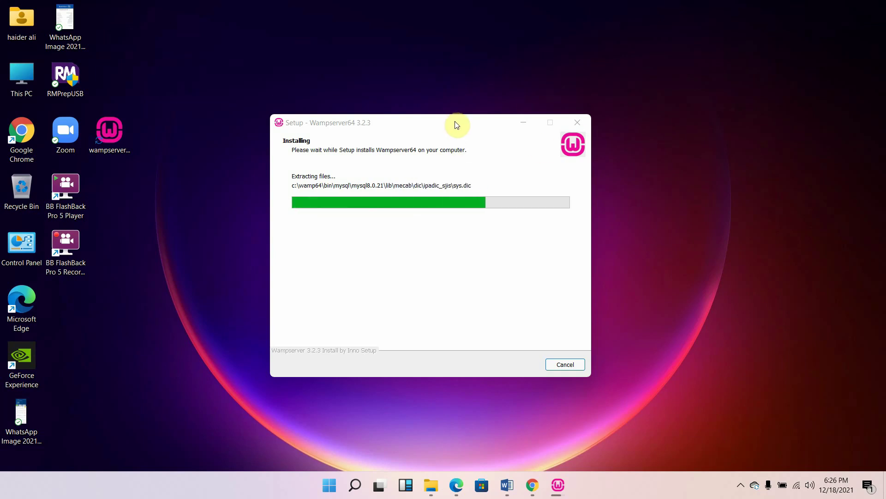
pyautogui.moveTo(455, 123)
pyautogui.mouseDown()
pyautogui.moveTo(455, 109)
pyautogui.moveTo(453, 117)
pyautogui.mouseUp()
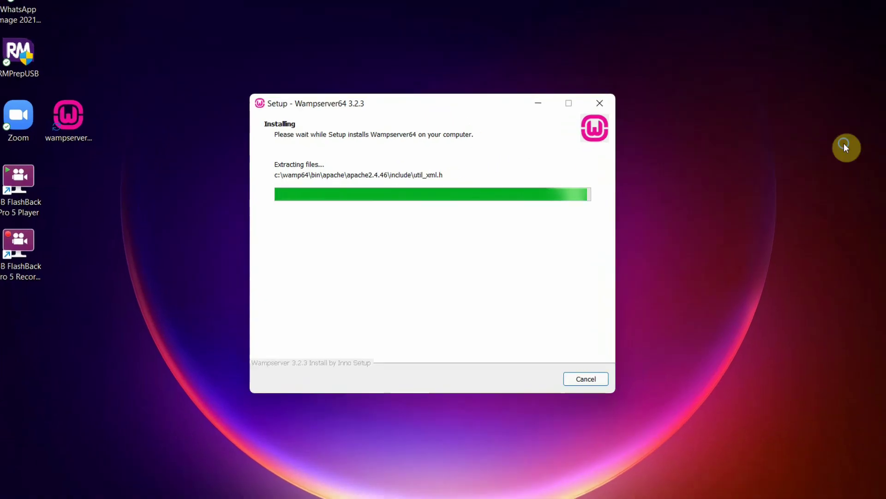
pyautogui.rightClick(844, 143)
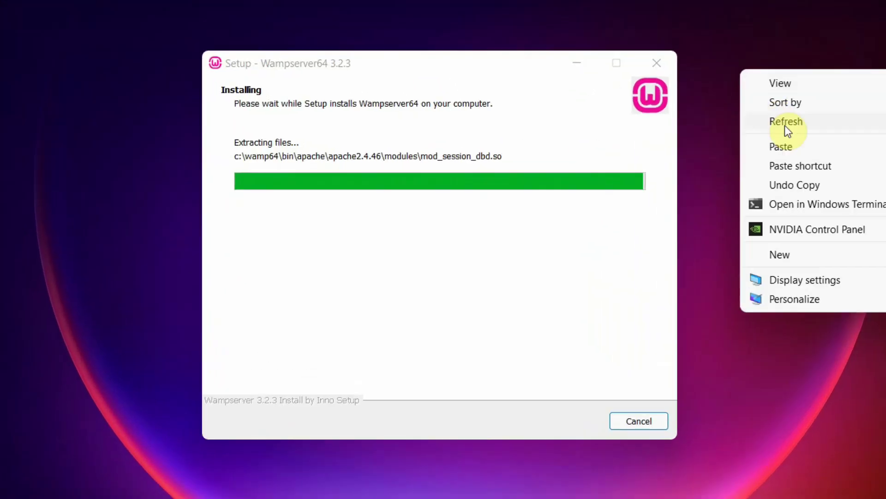
pyautogui.click(700, 150)
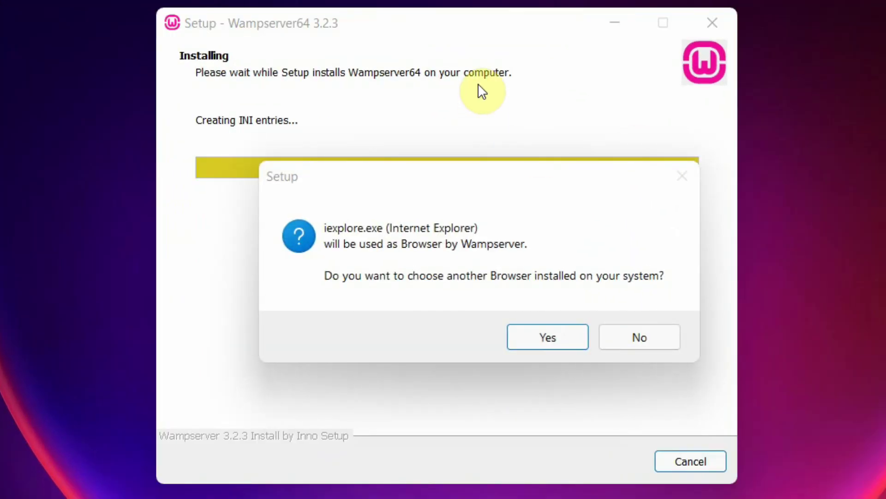
# Step: Choose iexplore as Wampserver's default browser and notepad from the System32 folder as its text editor
pyautogui.click(353, 250)
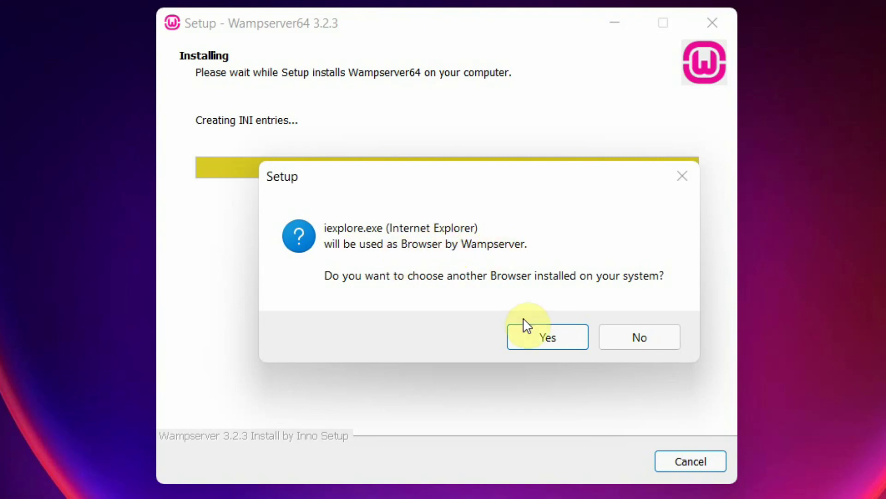
pyautogui.click(543, 341)
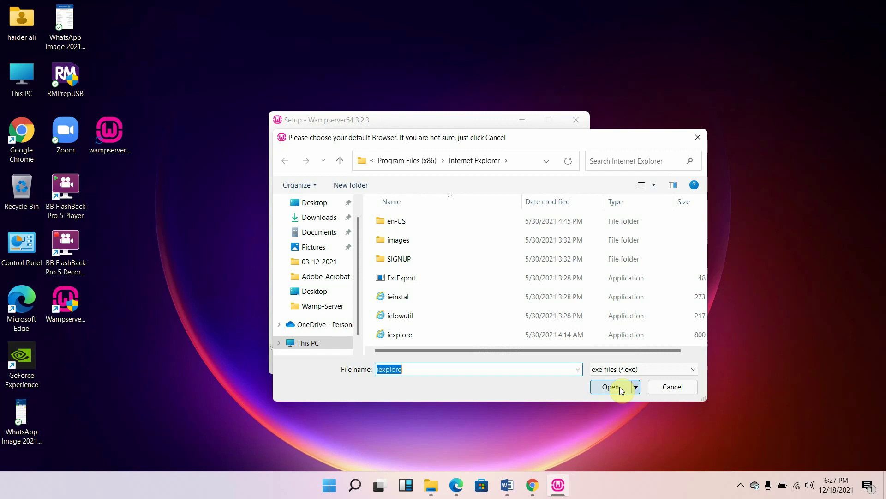
pyautogui.click(620, 387)
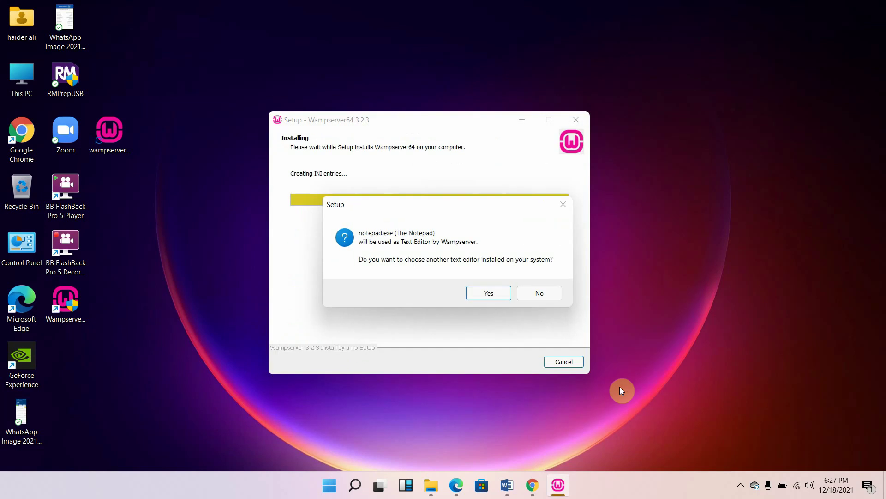
pyautogui.click(488, 294)
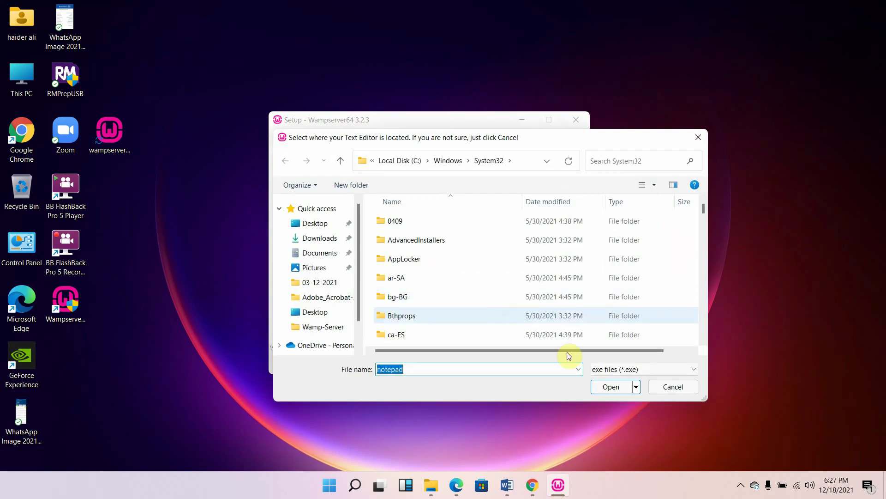
pyautogui.click(608, 387)
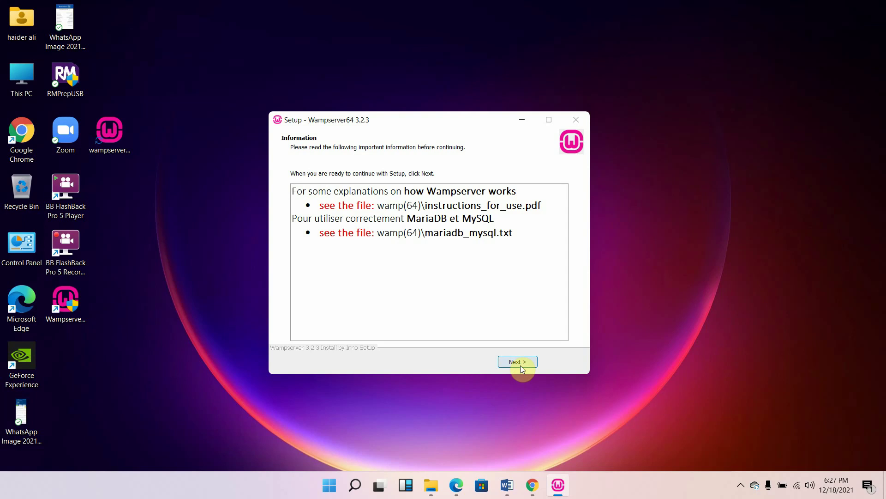
# Step: Continue past the setup's information page and finish the Wampserver64 installation wizard
pyautogui.click(517, 362)
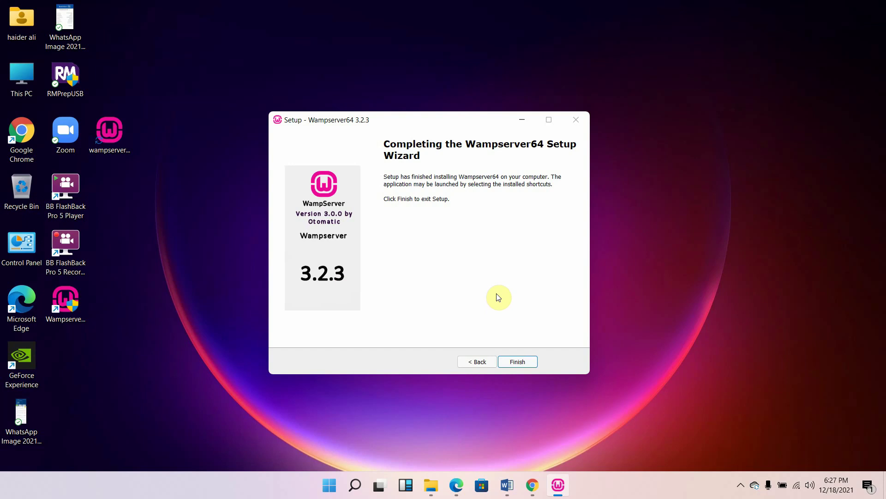
pyautogui.click(517, 363)
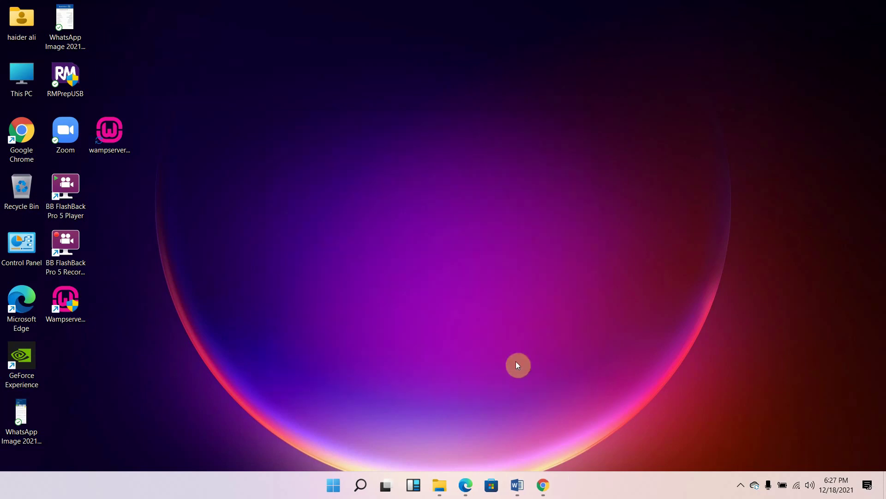
pyautogui.rightClick(414, 131)
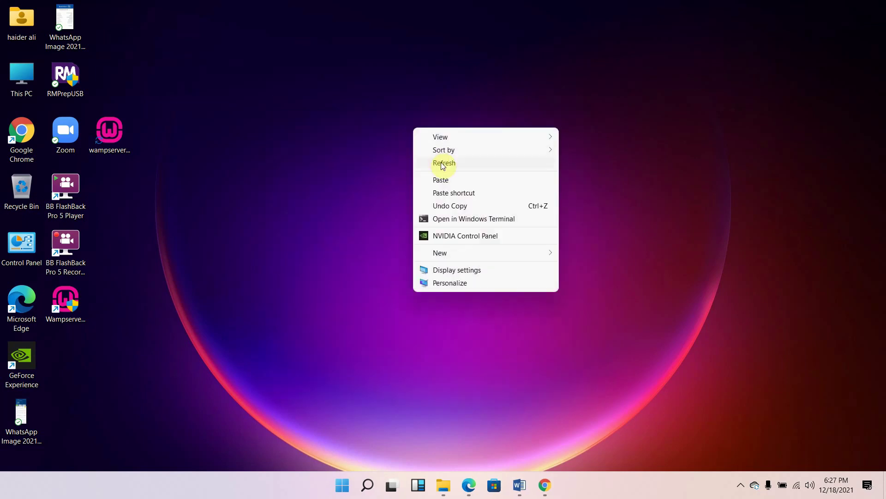
pyautogui.rightClick(372, 103)
pyautogui.click(519, 175)
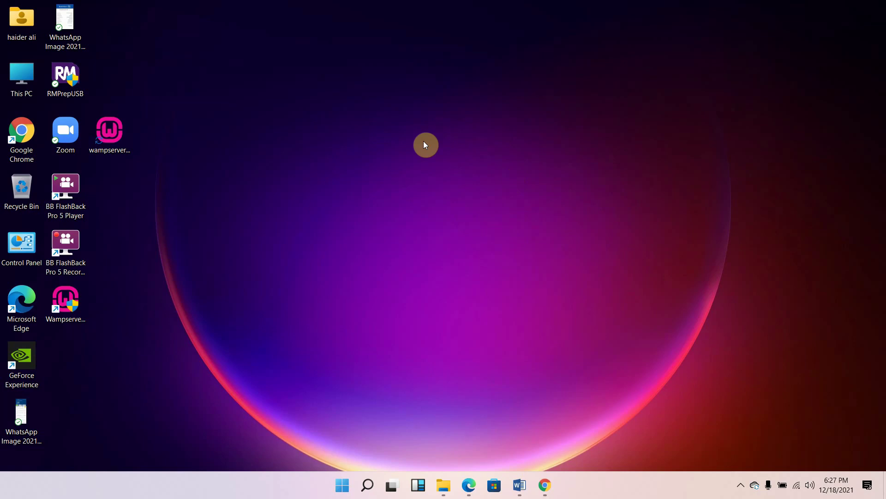
pyautogui.rightClick(440, 142)
pyautogui.click(586, 219)
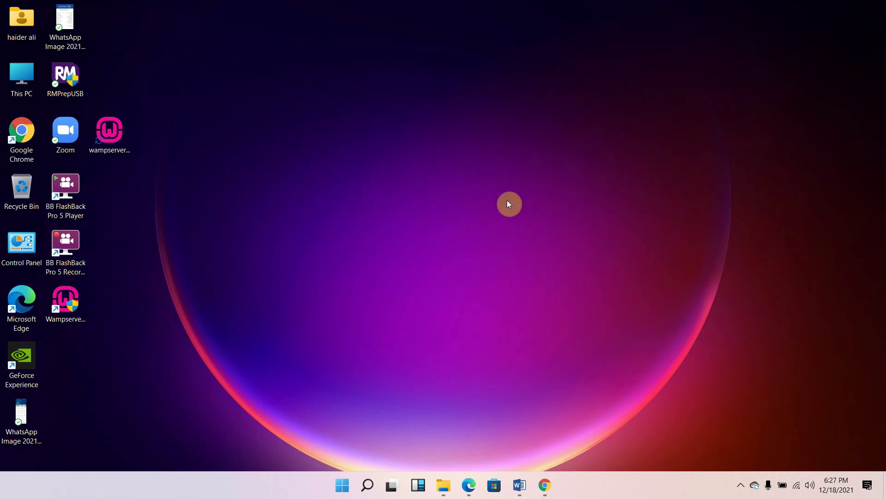
pyautogui.rightClick(446, 186)
pyautogui.click(469, 217)
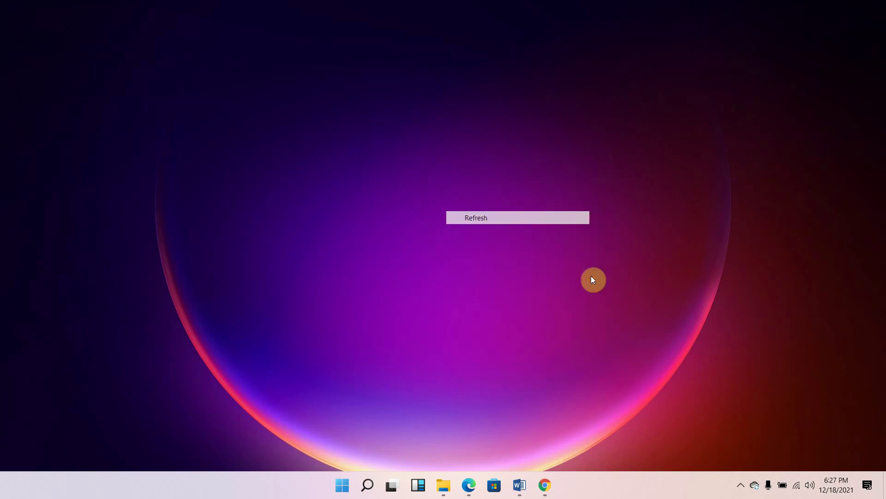
pyautogui.rightClick(387, 178)
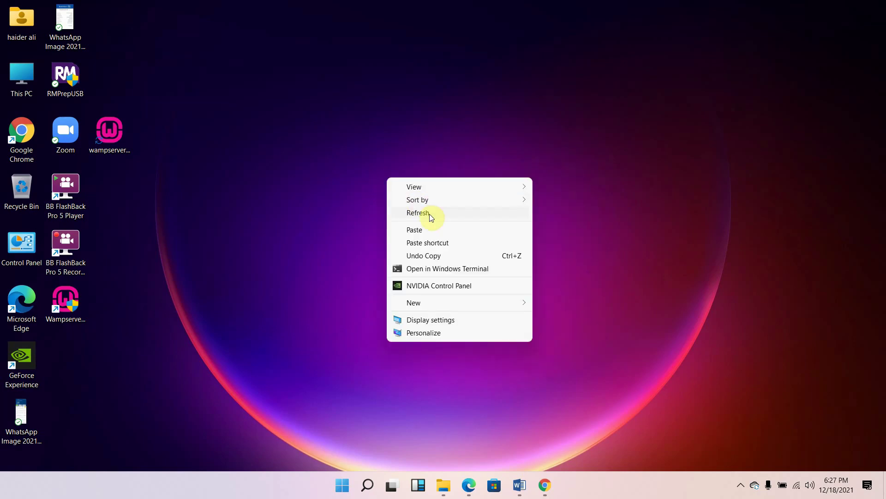
pyautogui.click(429, 217)
pyautogui.click(741, 485)
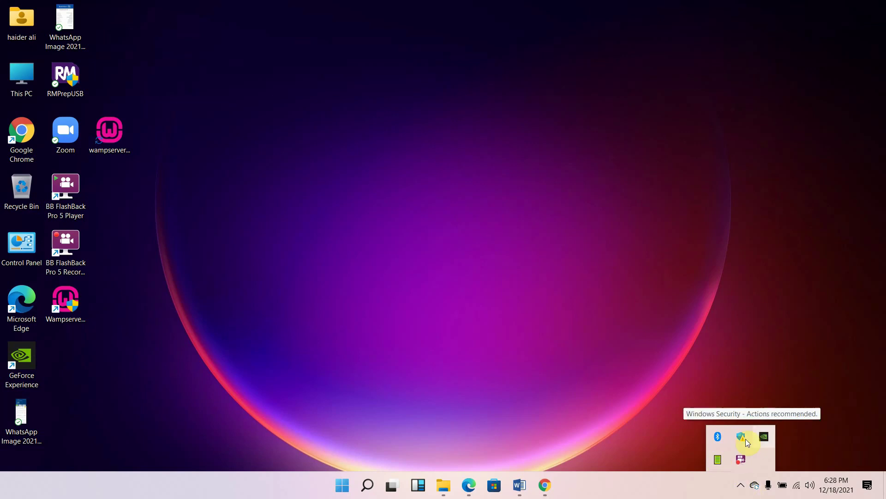
pyautogui.rightClick(200, 102)
pyautogui.click(235, 130)
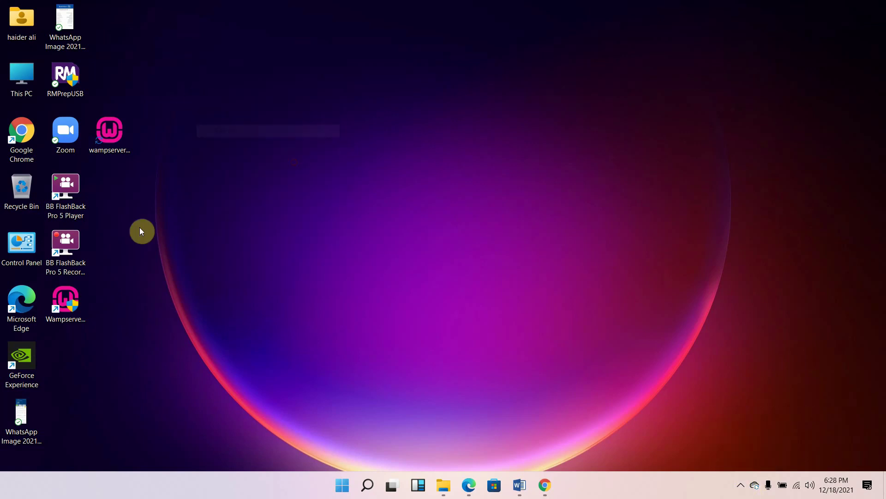
# Step: Move the wampserver installer file off the desktop into the user's personal folder
pyautogui.click(67, 304)
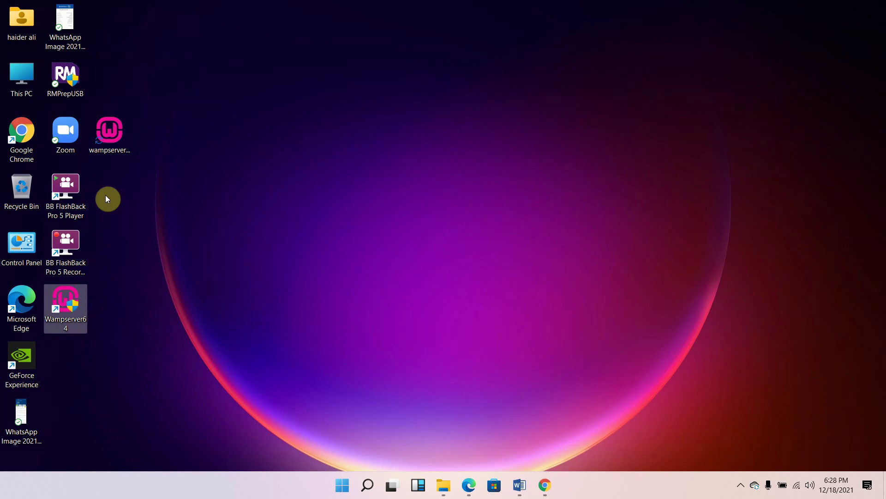
pyautogui.click(116, 138)
pyautogui.moveTo(112, 128); pyautogui.dragTo(29, 26)
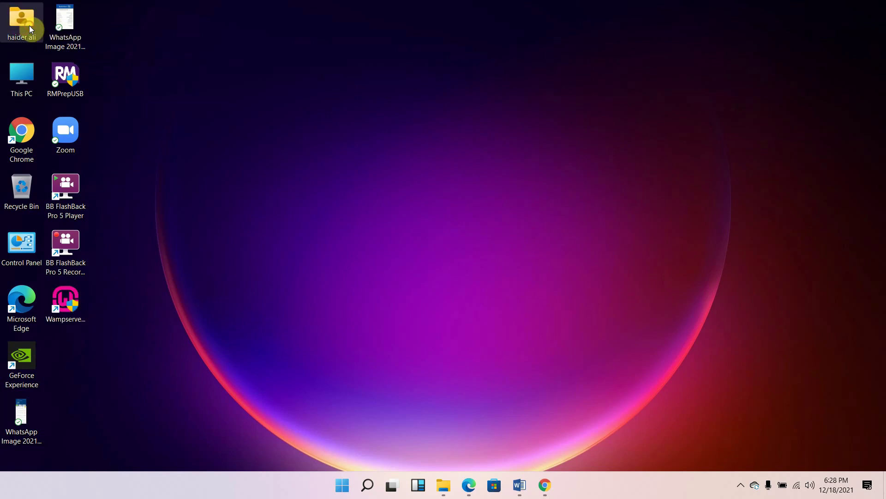
# Step: Launch Wampserver64 from its desktop shortcut and check its status icon in the notification area
pyautogui.click(65, 303)
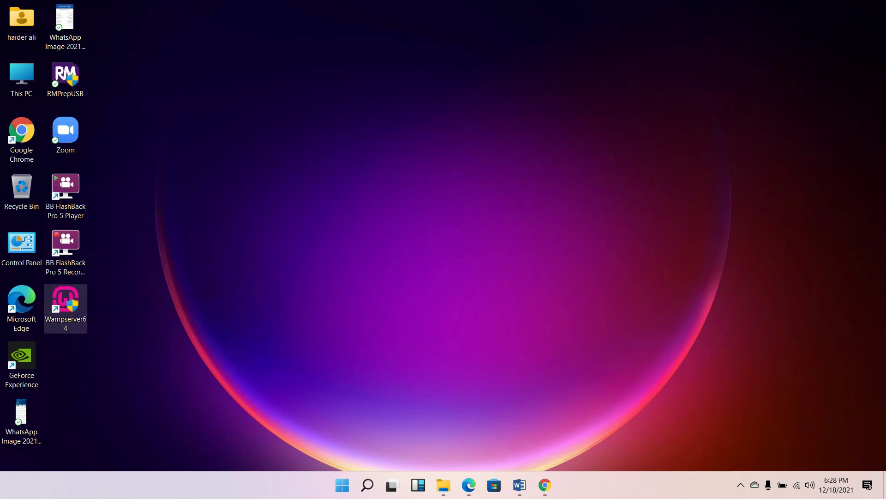
pyautogui.press('Return')
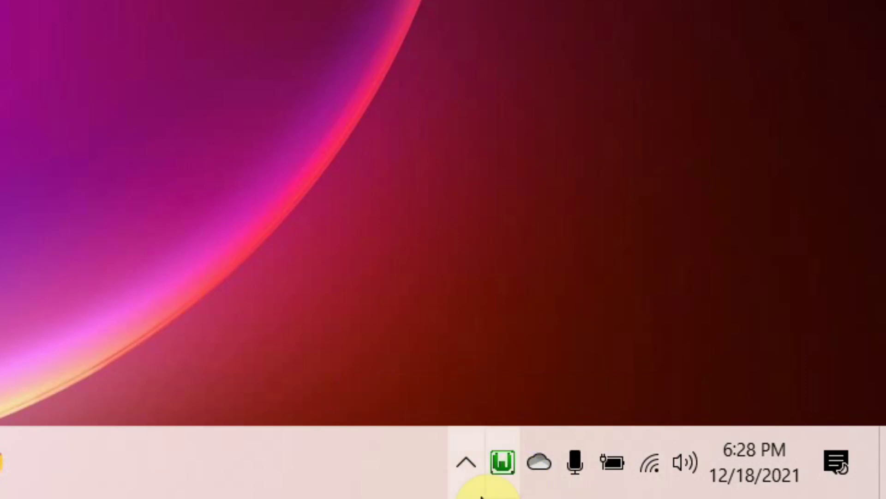
pyautogui.moveTo(510, 467)
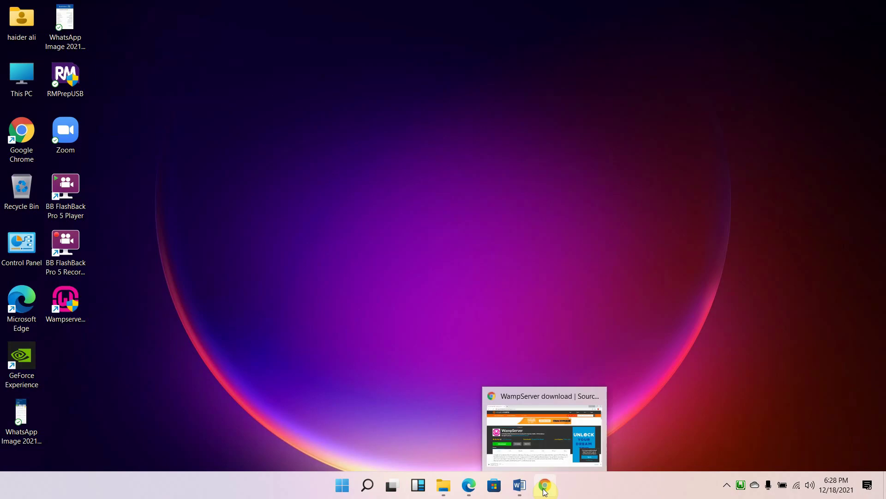
# Step: Switch to Chrome and open the localhost page in a new tab
pyautogui.click(545, 491)
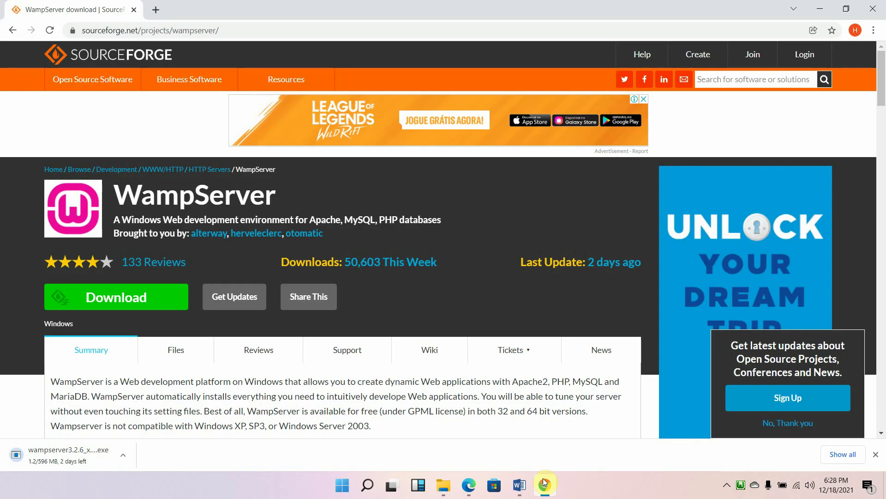
pyautogui.click(155, 9)
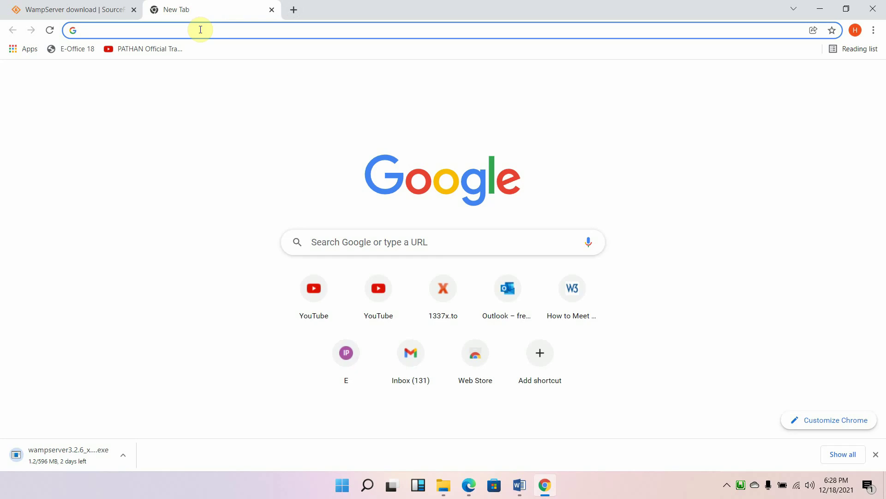
pyautogui.write('localhost')
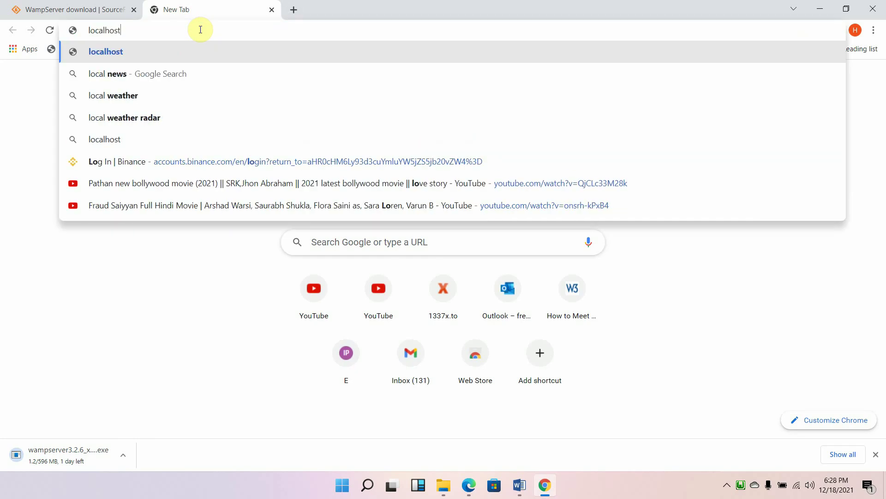
pyautogui.press('Return')
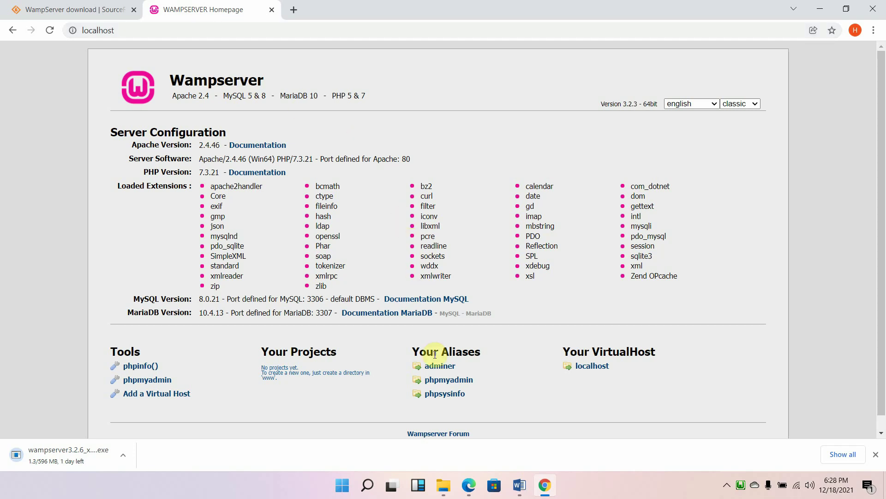
# Step: Open the phpmyadmin alias from the Wampserver homepage to check its login page, and minimize the browser
pyautogui.click(448, 380)
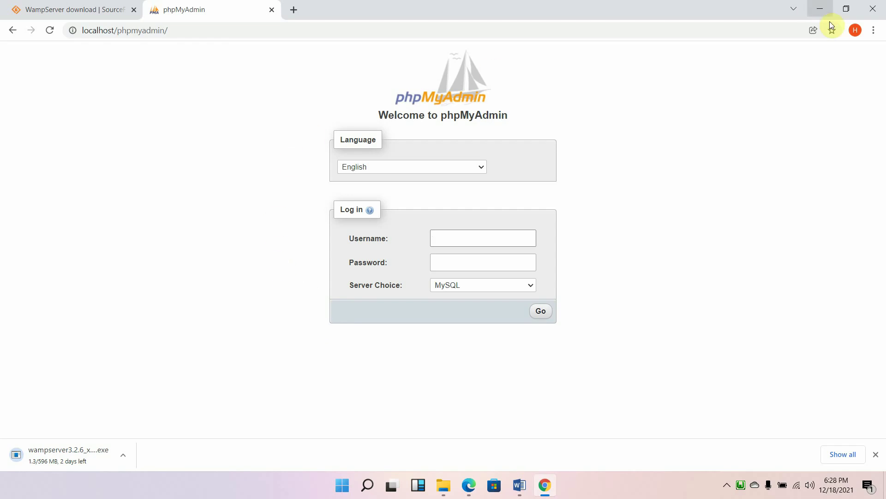
pyautogui.click(822, 9)
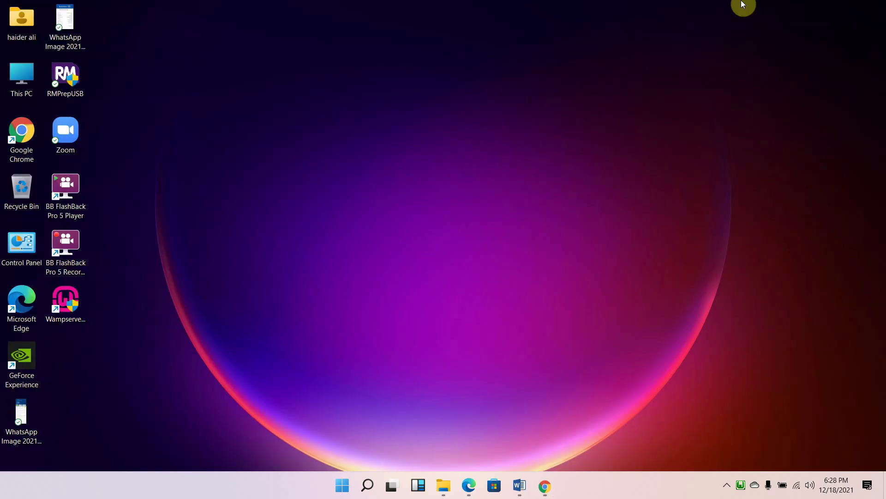
# Step: Switch to File Explorer and browse from This PC to the www folder inside wamp64 on Local Disk (C:)
pyautogui.doubleClick(7, 86)
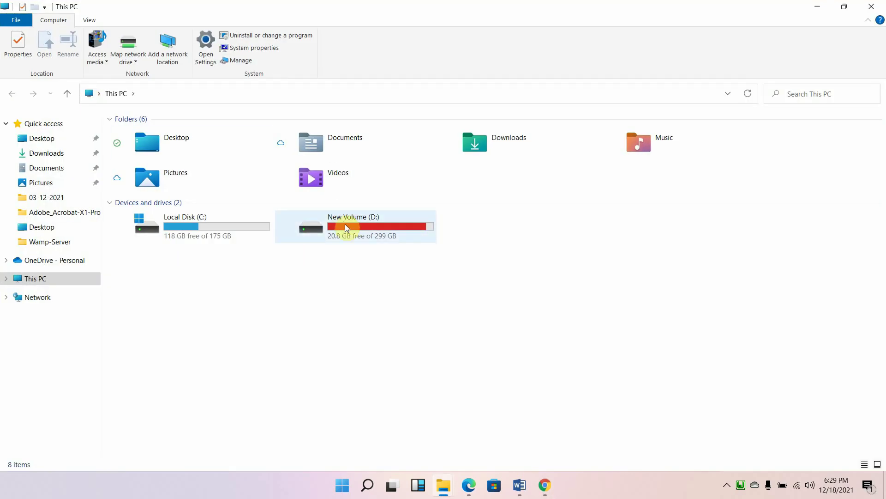
pyautogui.doubleClick(345, 227)
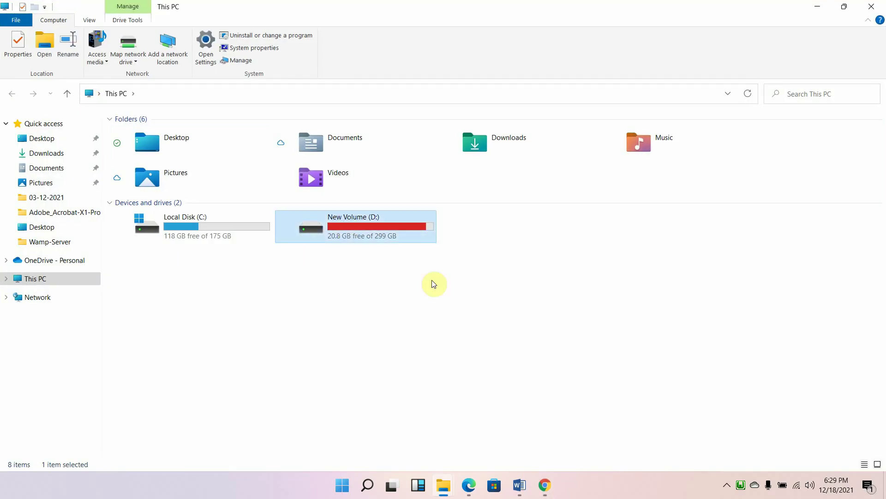
pyautogui.click(12, 93)
pyautogui.click(194, 238)
pyautogui.doubleClick(195, 226)
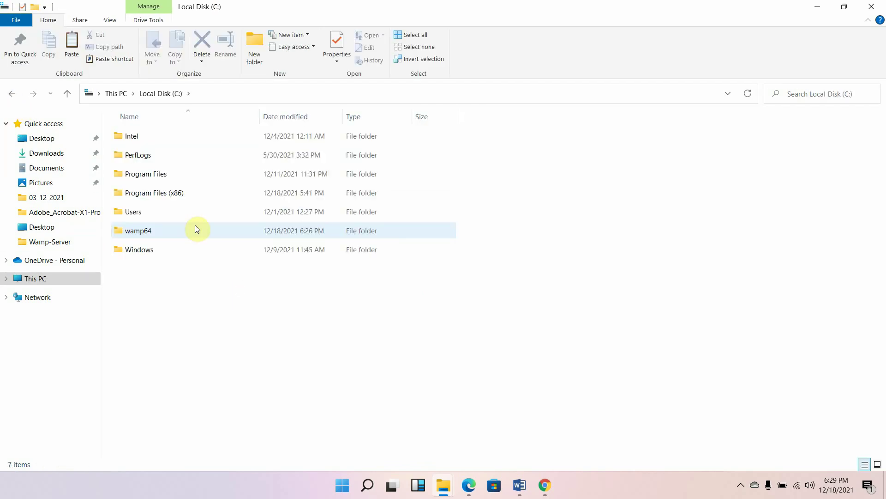
pyautogui.doubleClick(150, 234)
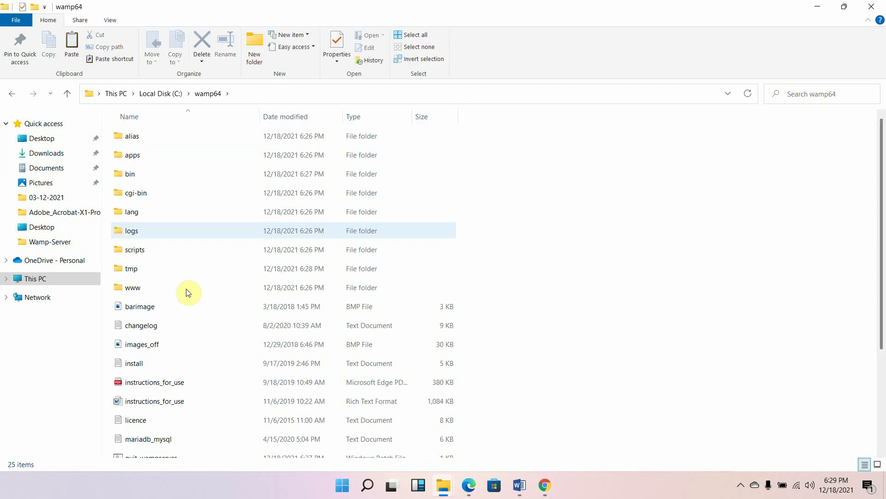
pyautogui.click(131, 289)
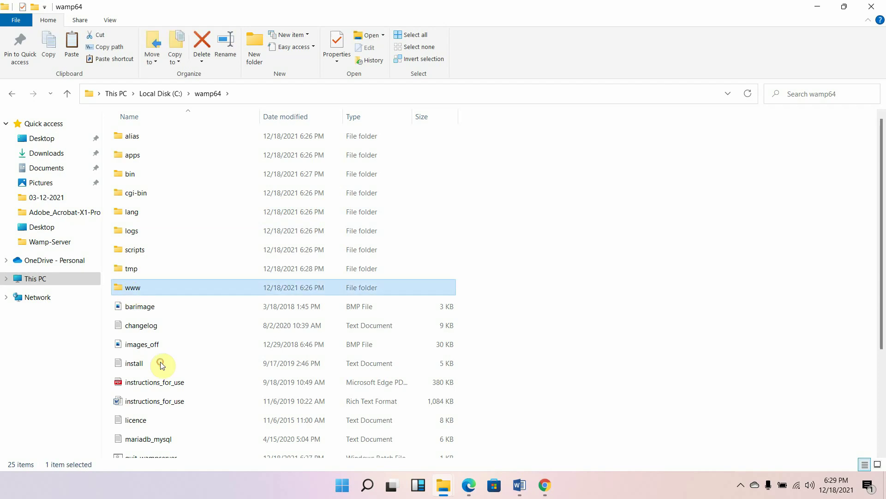
pyautogui.doubleClick(131, 288)
# Step: Refresh the www folder listing to examine its contents, and minimize the File Explorer window
pyautogui.rightClick(134, 284)
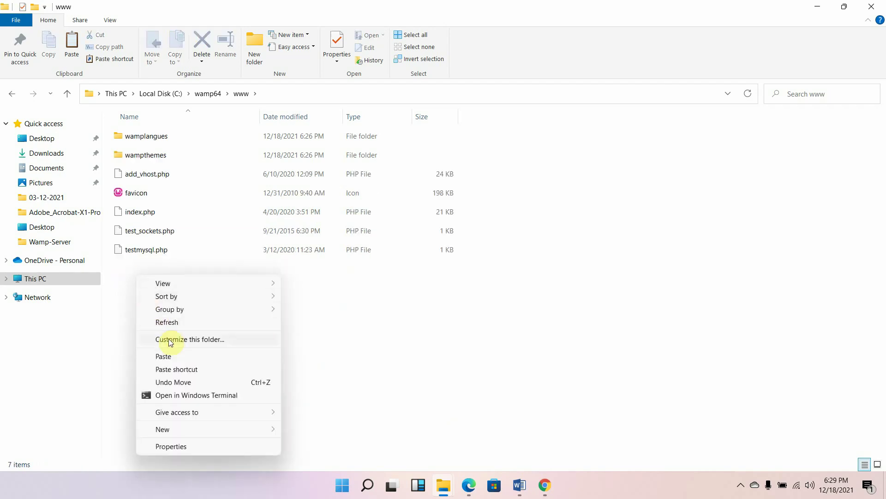
pyautogui.click(169, 322)
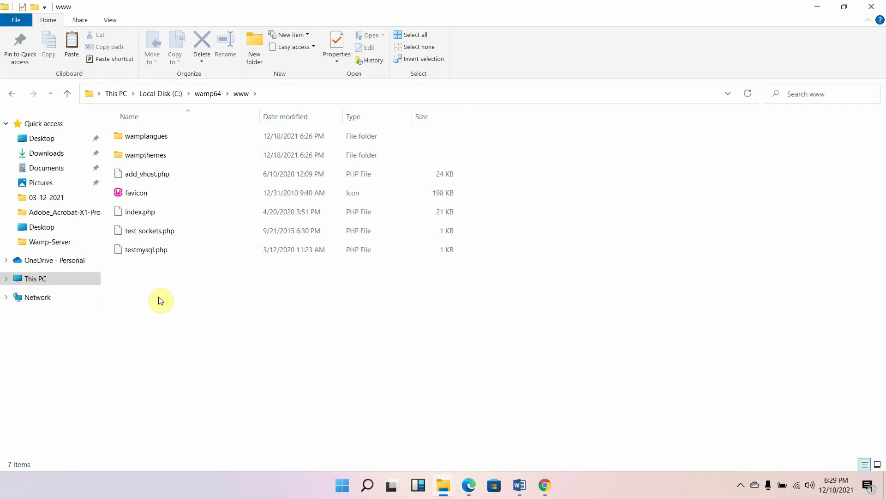
pyautogui.rightClick(185, 363)
pyautogui.click(188, 341)
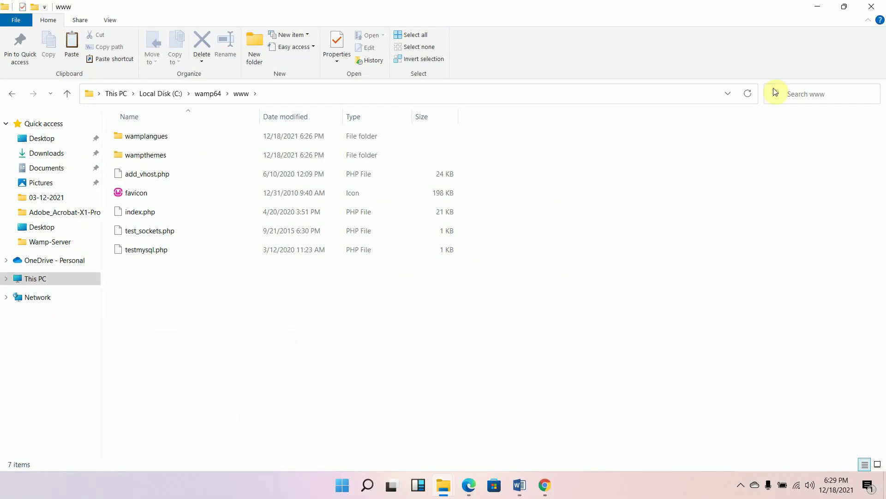
pyautogui.click(820, 7)
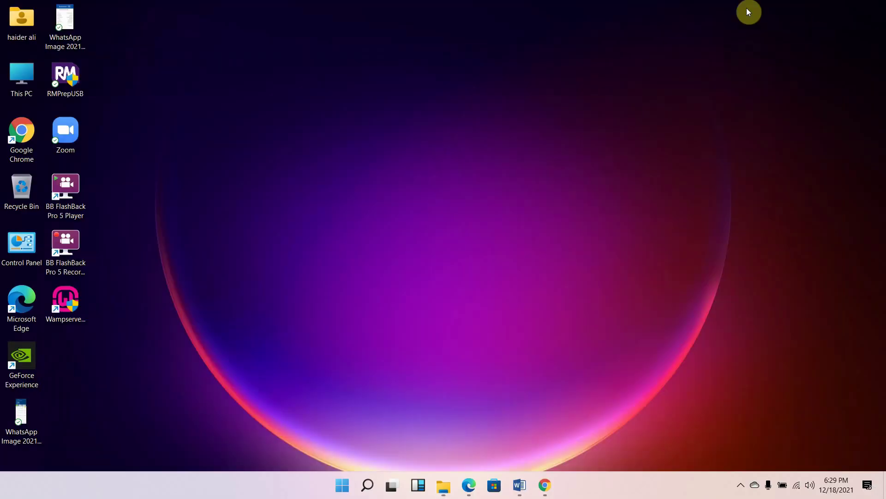
pyautogui.rightClick(593, 82)
pyautogui.click(641, 123)
pyautogui.rightClick(420, 121)
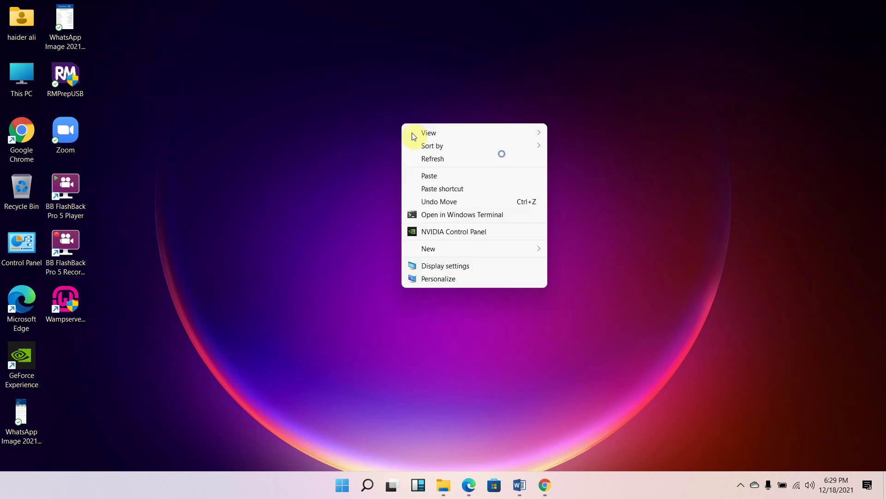
pyautogui.click(438, 162)
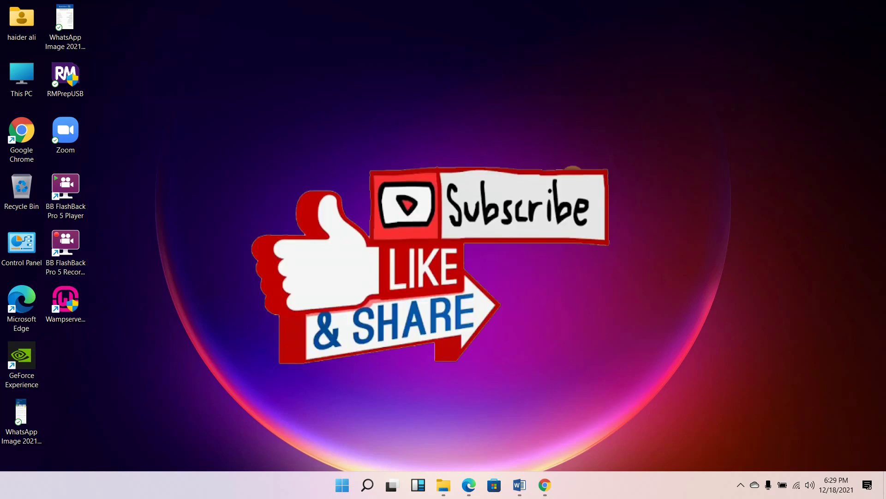
pyautogui.rightClick(456, 139)
pyautogui.click(478, 172)
pyautogui.rightClick(390, 135)
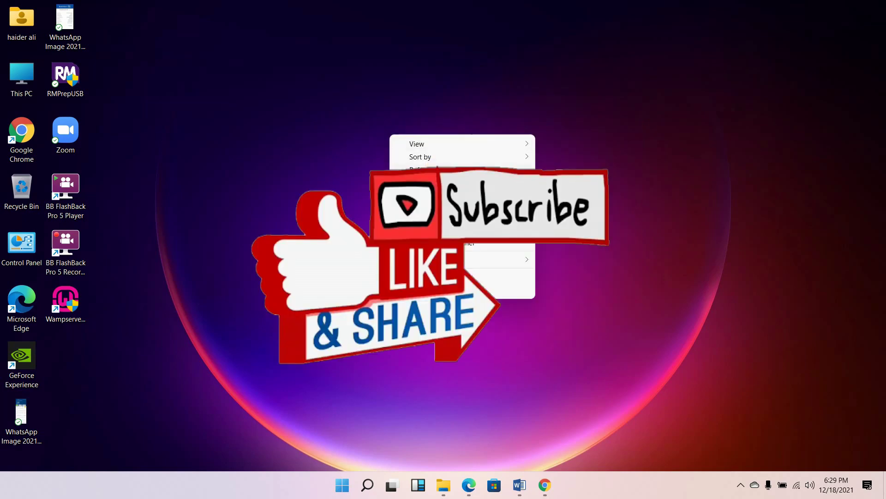
pyautogui.click(624, 205)
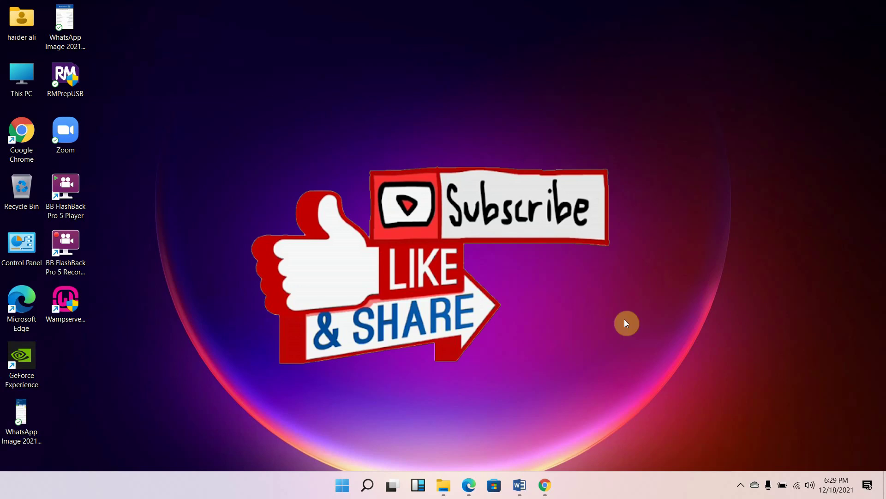
# Step: Switch to Chrome and open a new browser tab beside the phpMyAdmin page
pyautogui.click(547, 485)
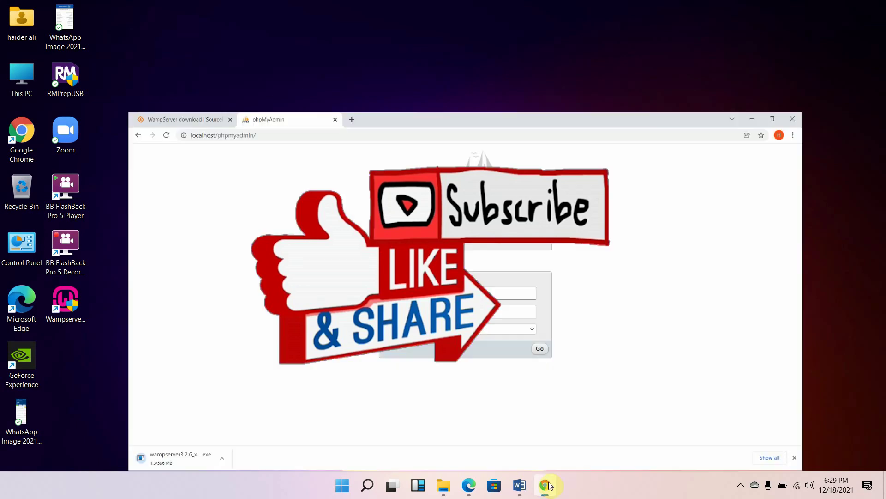
pyautogui.click(292, 11)
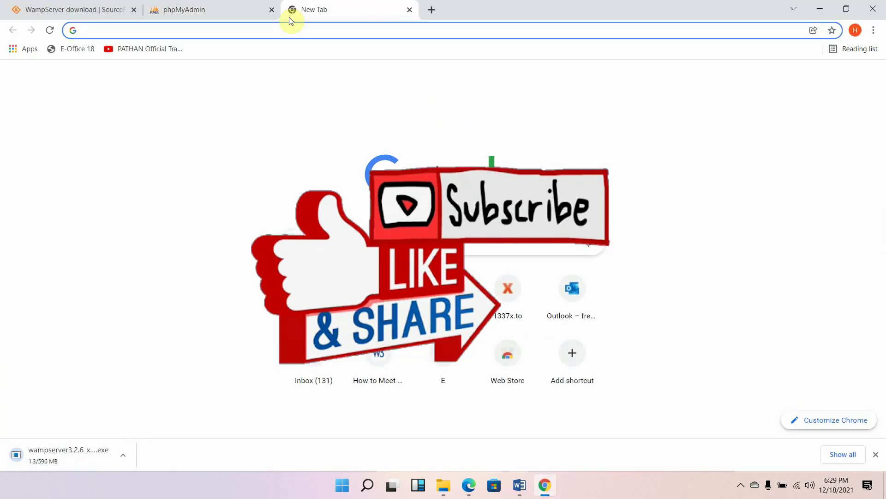